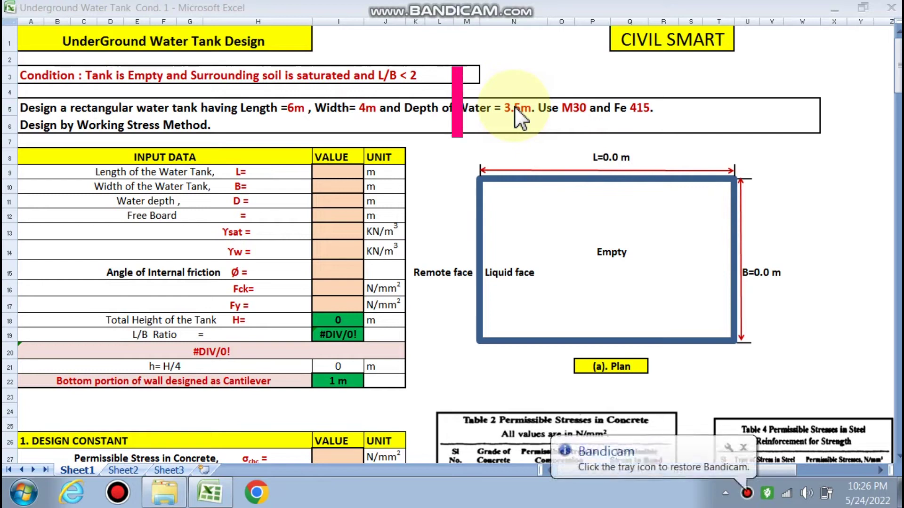
Edit the tank condition statement so the depth of water reads 3.35m instead of 3.5m.
click(549, 75)
click(544, 82)
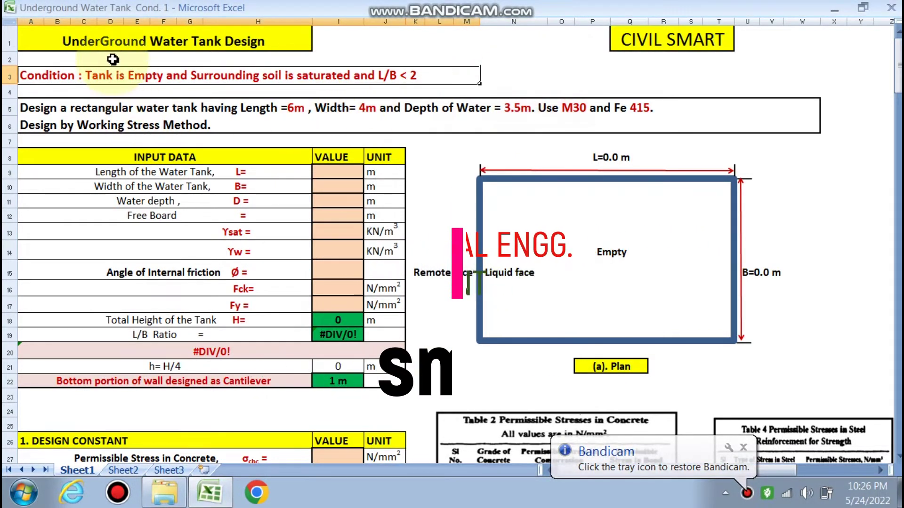
scroll(231, 155, down, 1)
scroll(241, 194, up, 1)
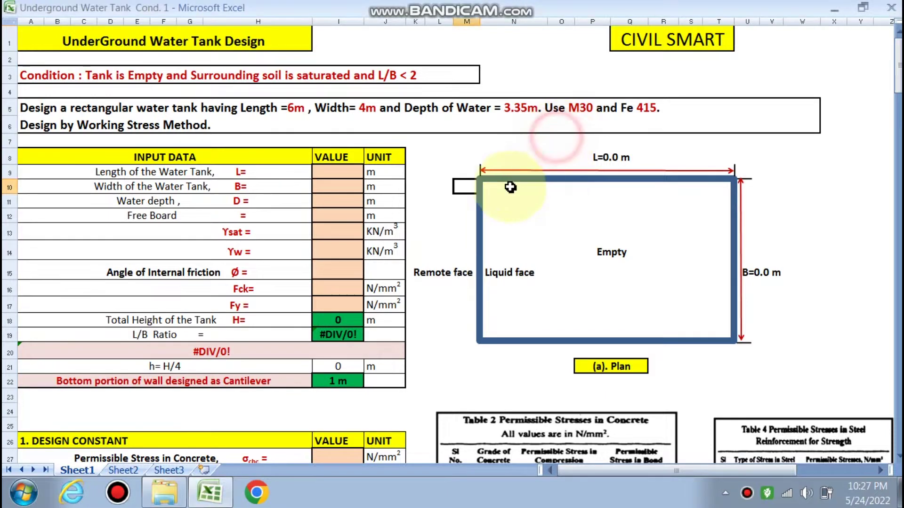
scroll(505, 189, down, 1)
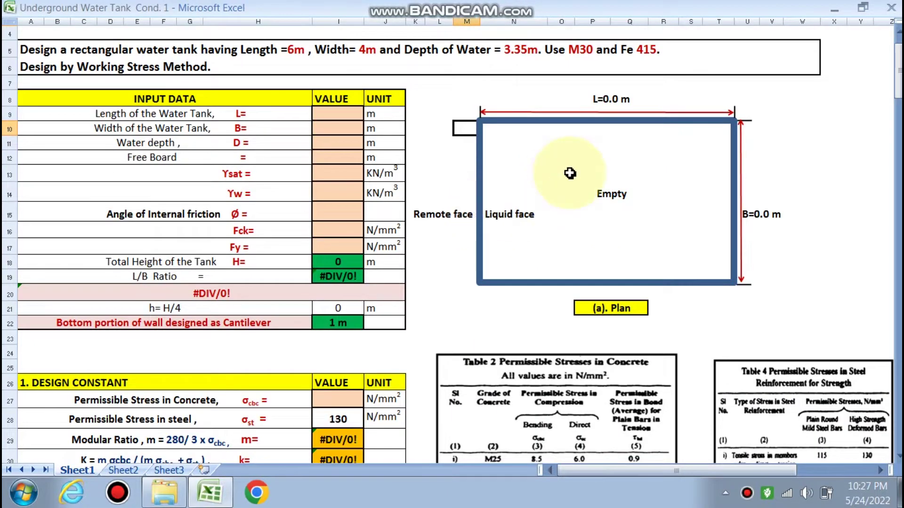
scroll(571, 174, down, 3)
scroll(551, 182, up, 3)
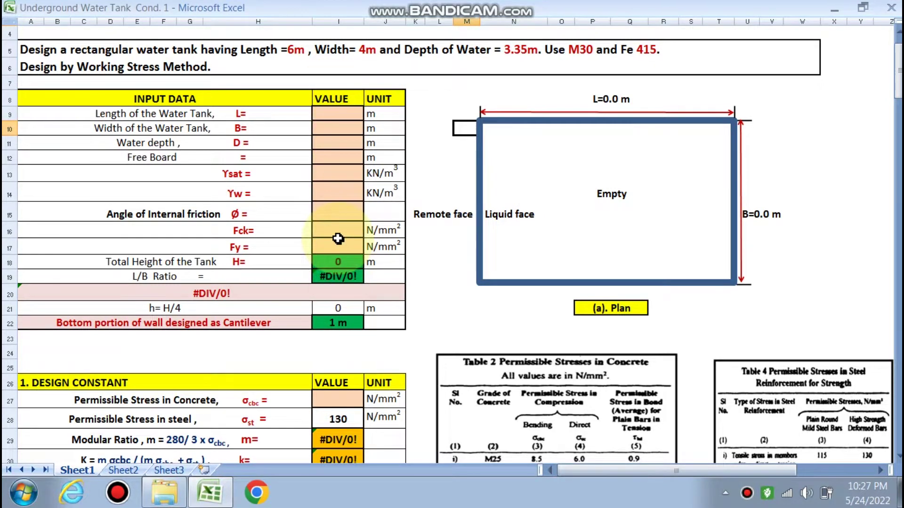
scroll(338, 239, down, 4)
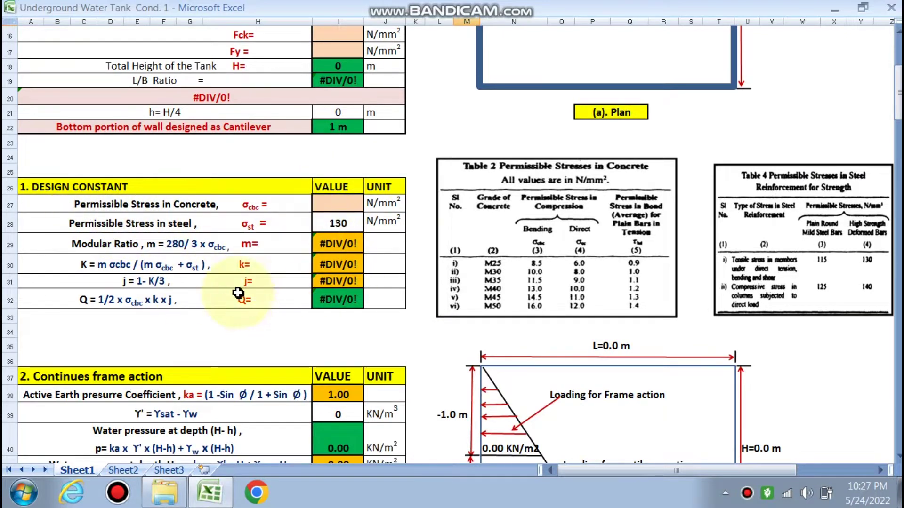
scroll(368, 241, down, 1)
scroll(368, 241, down, 2)
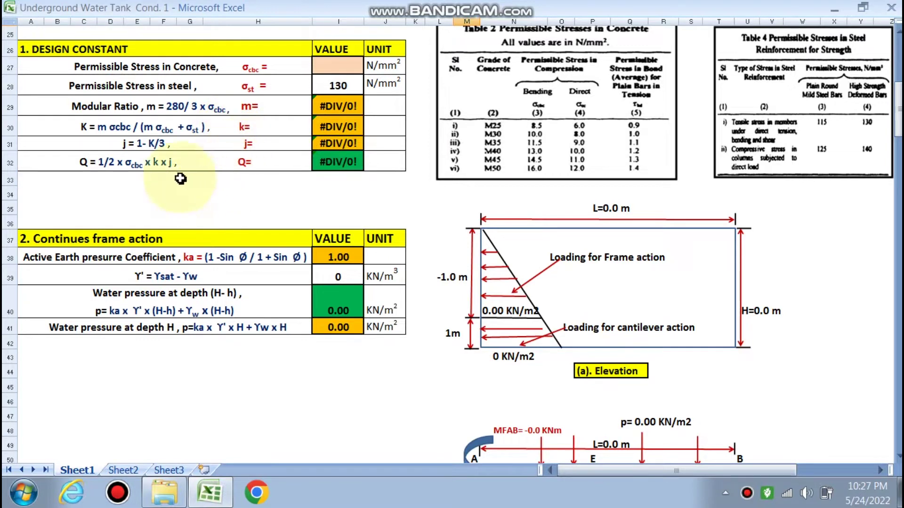
scroll(477, 189, up, 1)
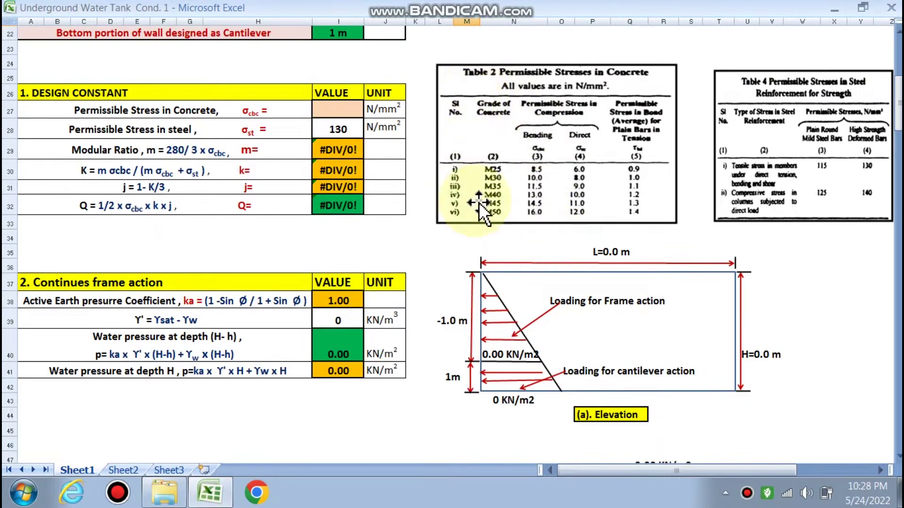
scroll(403, 272, down, 3)
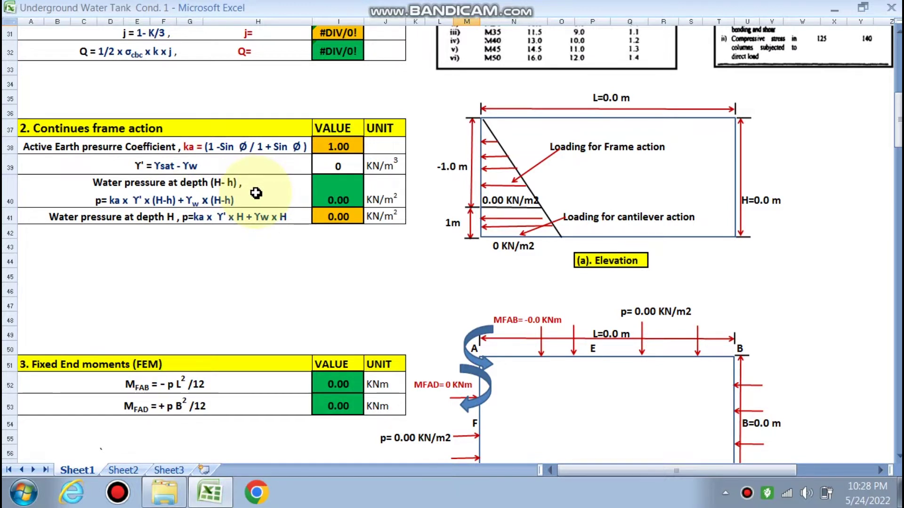
scroll(256, 193, down, 1)
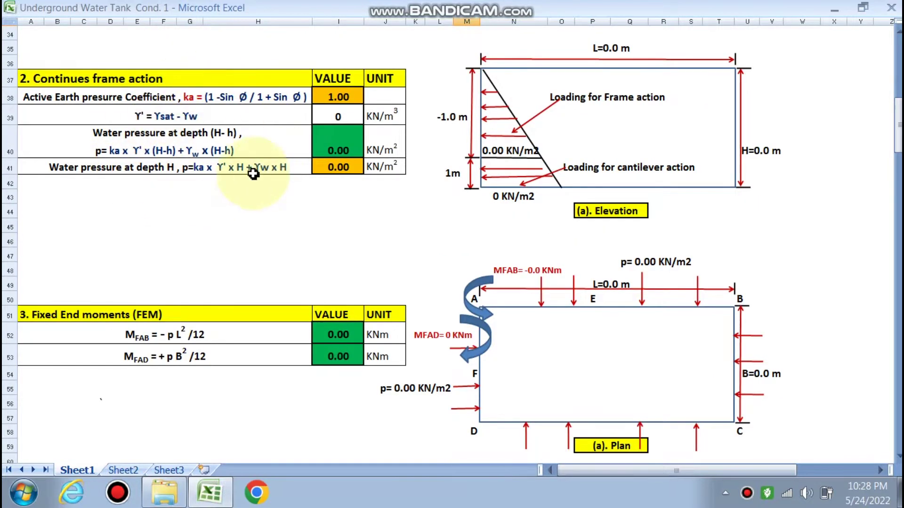
scroll(395, 230, down, 3)
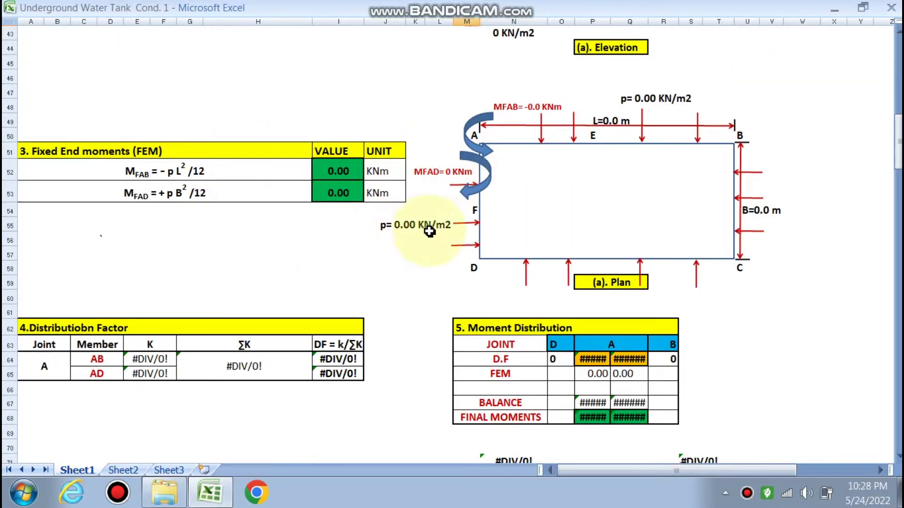
scroll(429, 230, down, 4)
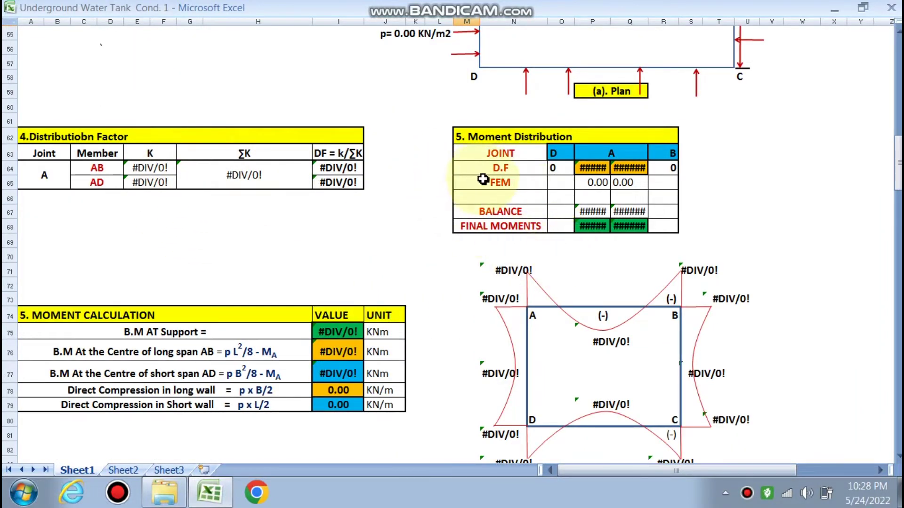
scroll(369, 236, down, 4)
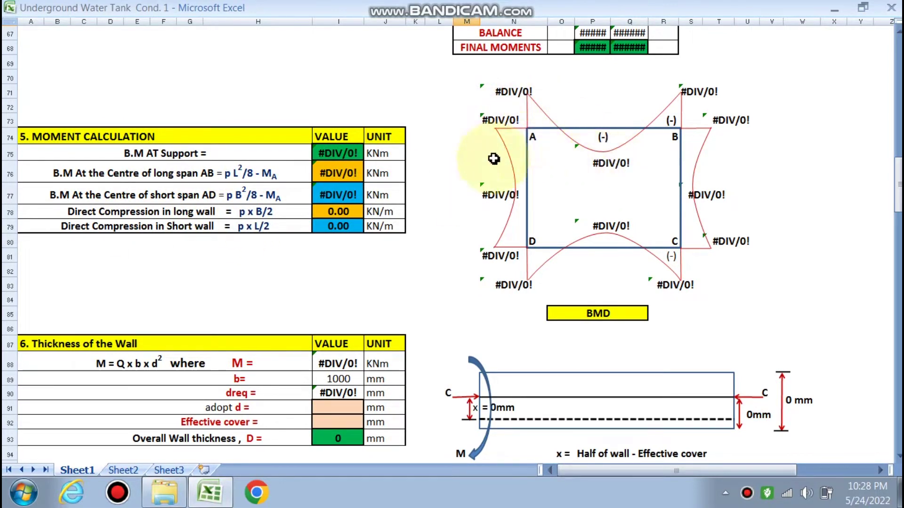
scroll(430, 215, down, 5)
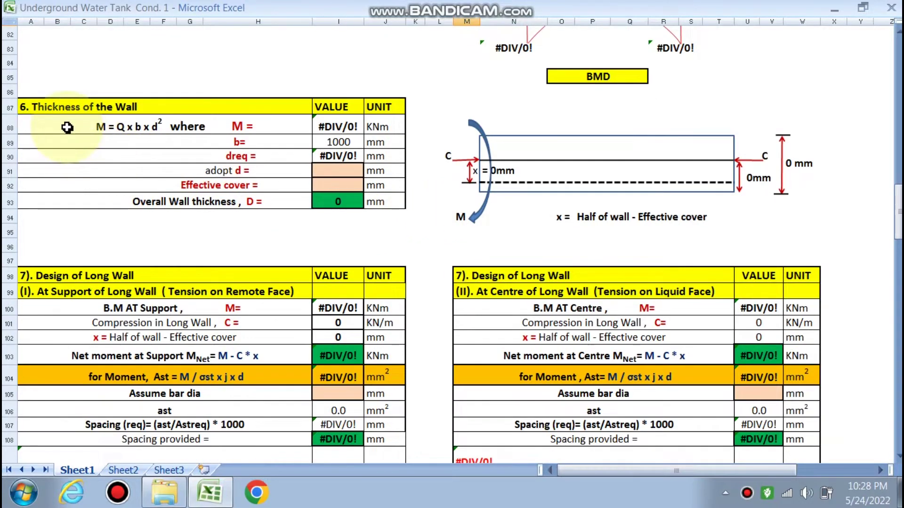
Scroll through the reinforcement rows and back up to the Input Data table and tank plan.
scroll(613, 202, up, 8)
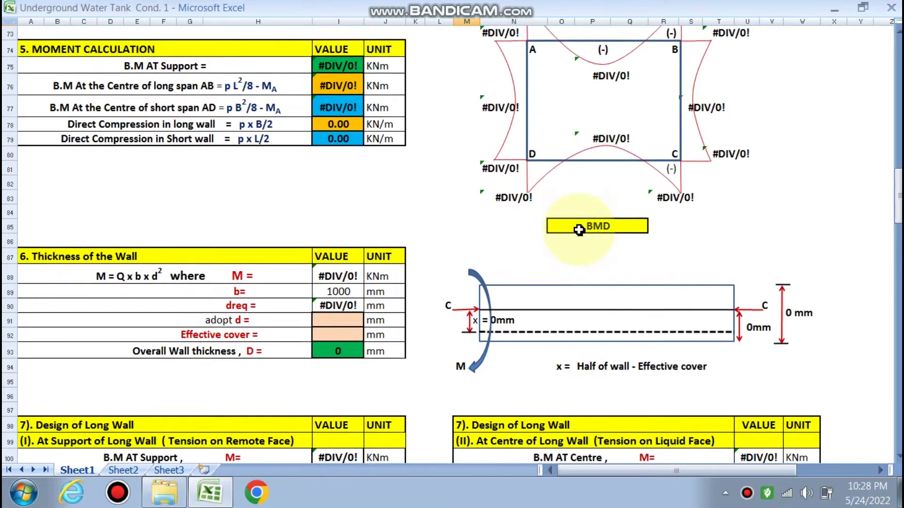
scroll(464, 317, down, 11)
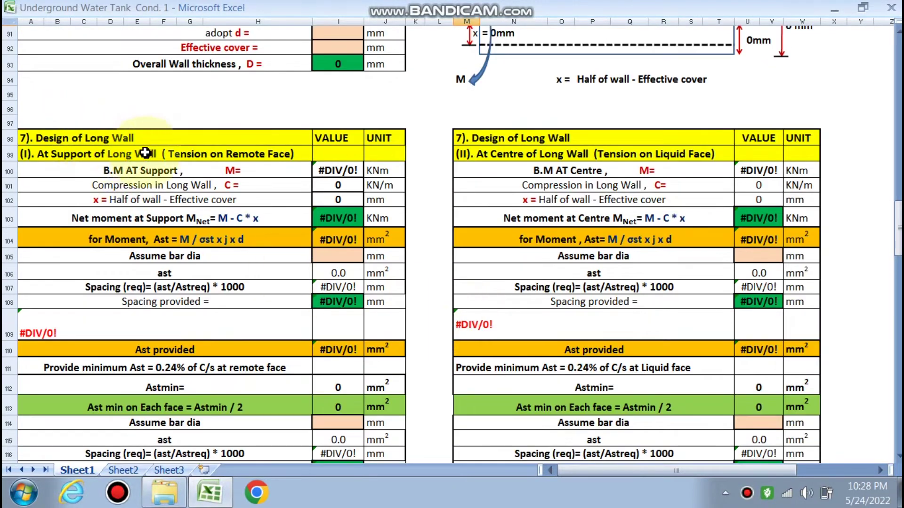
scroll(217, 296, down, 2)
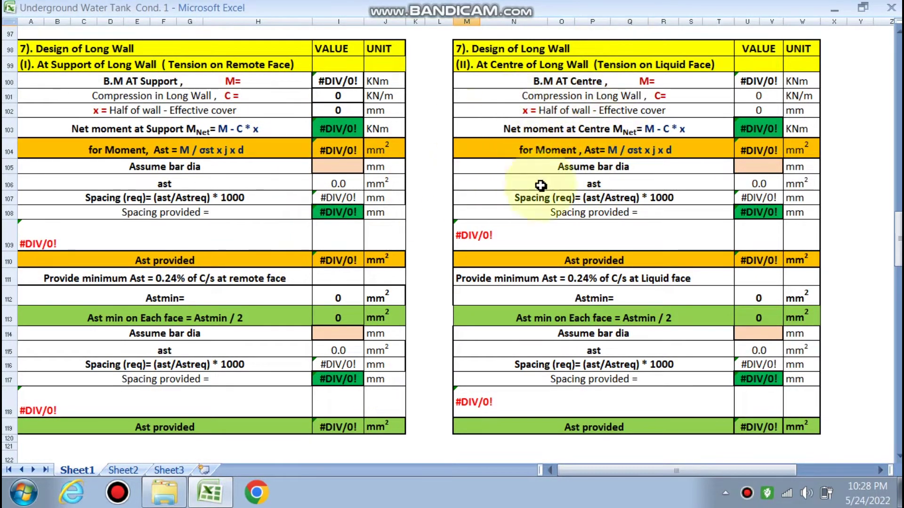
scroll(387, 214, down, 5)
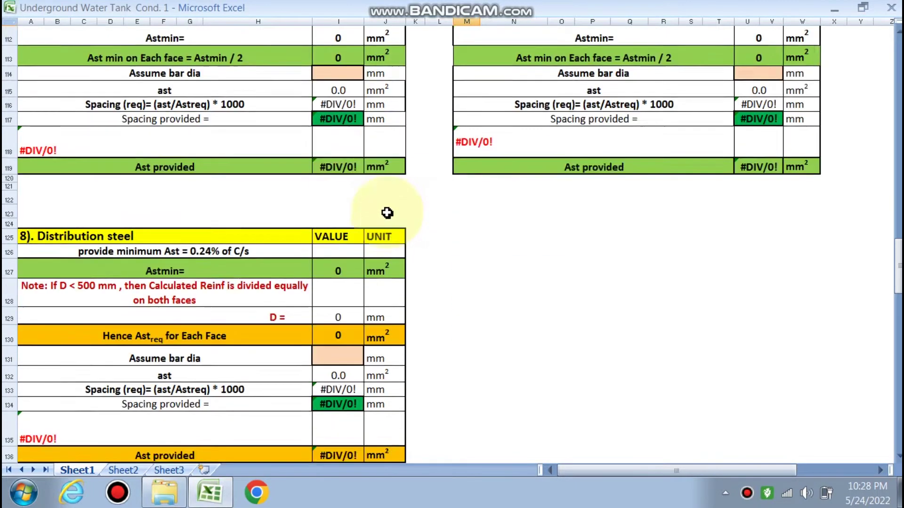
scroll(387, 213, down, 5)
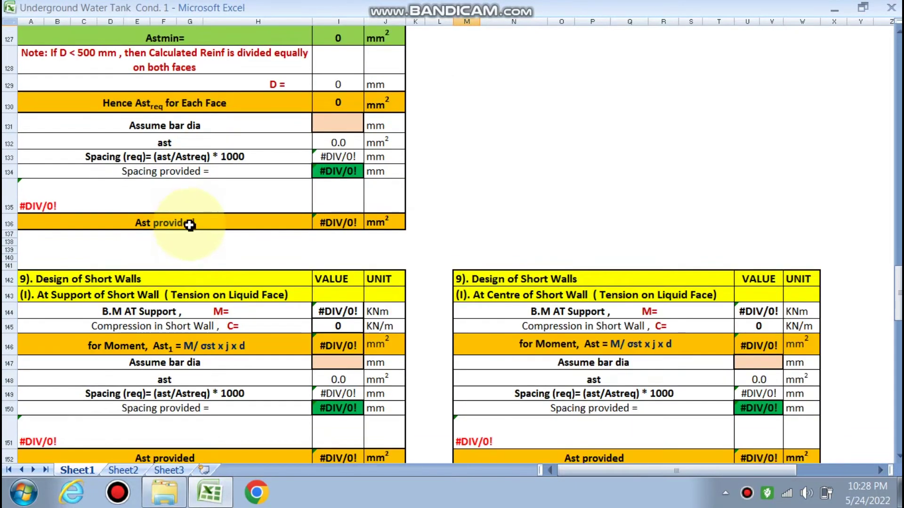
scroll(190, 225, down, 3)
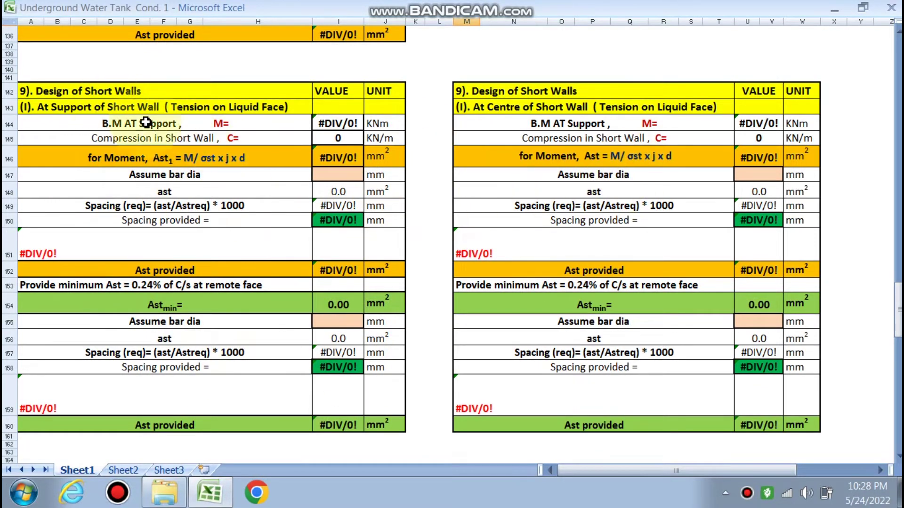
scroll(532, 160, down, 2)
scroll(400, 196, down, 3)
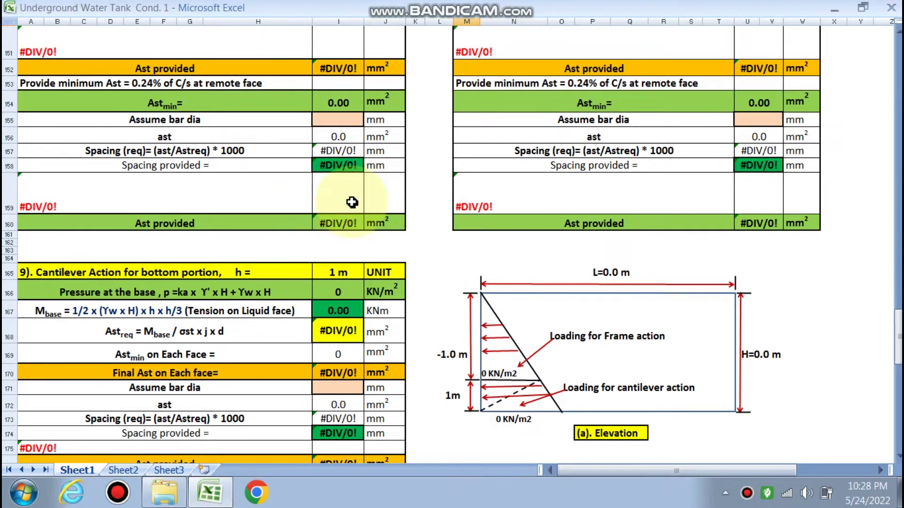
scroll(76, 287, down, 2)
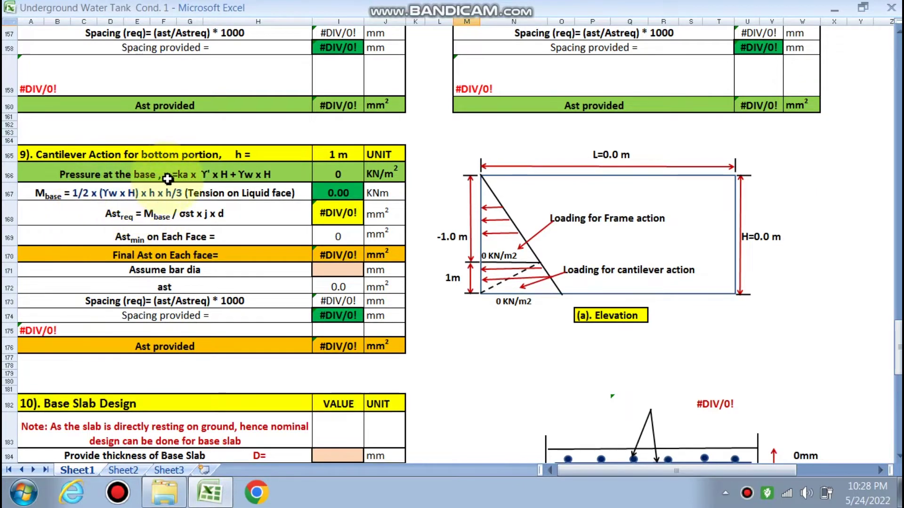
scroll(231, 253, down, 6)
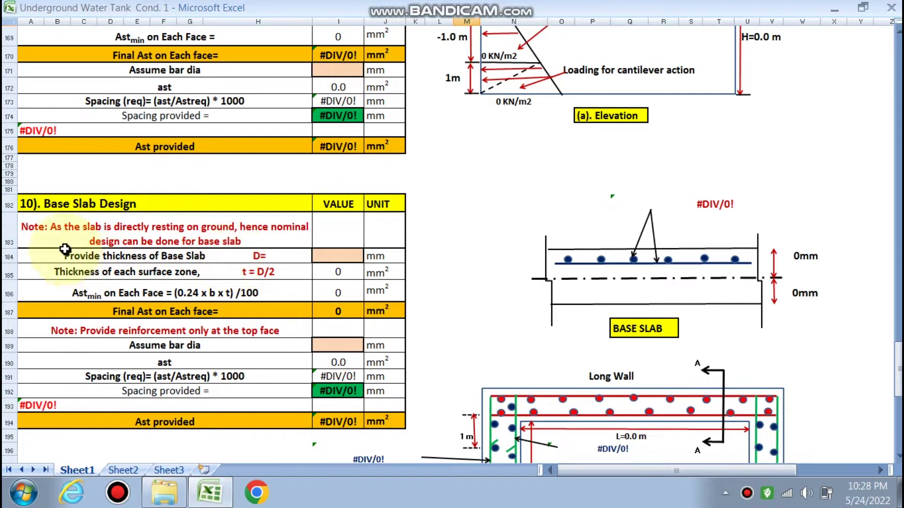
scroll(198, 254, down, 2)
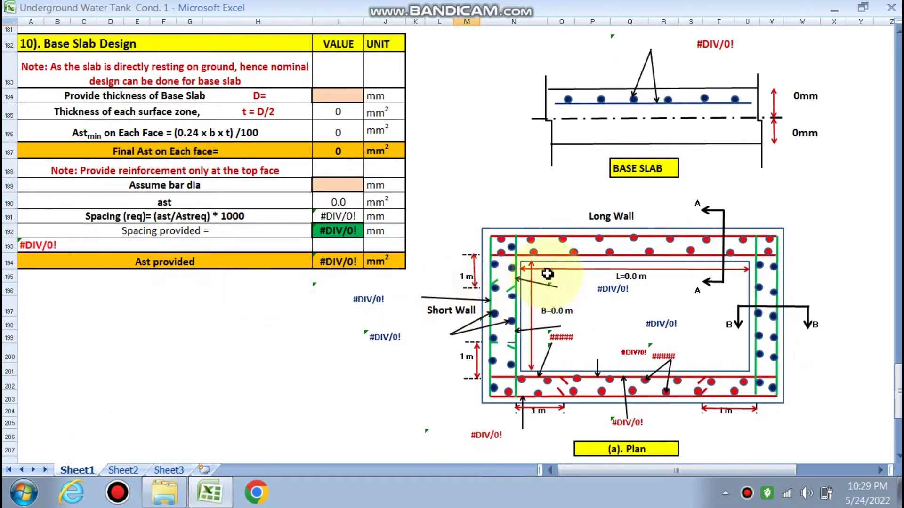
scroll(570, 340, down, 3)
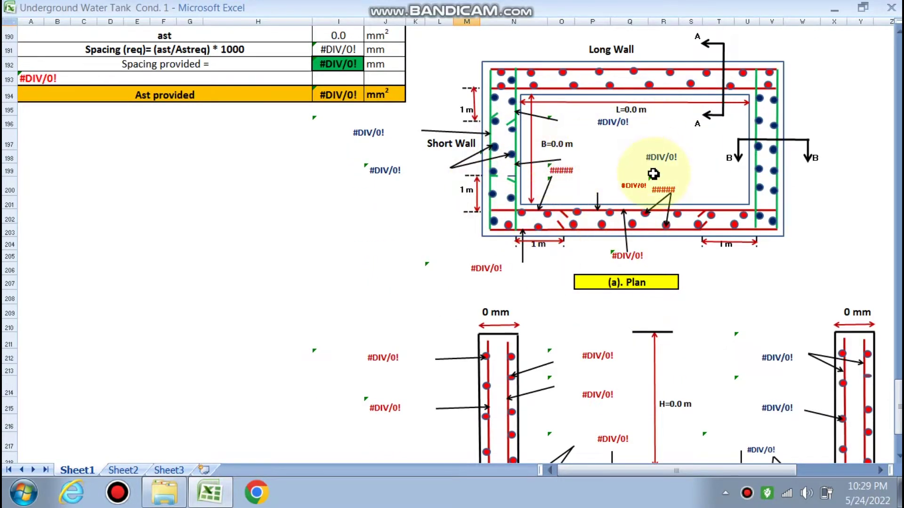
scroll(612, 188, down, 2)
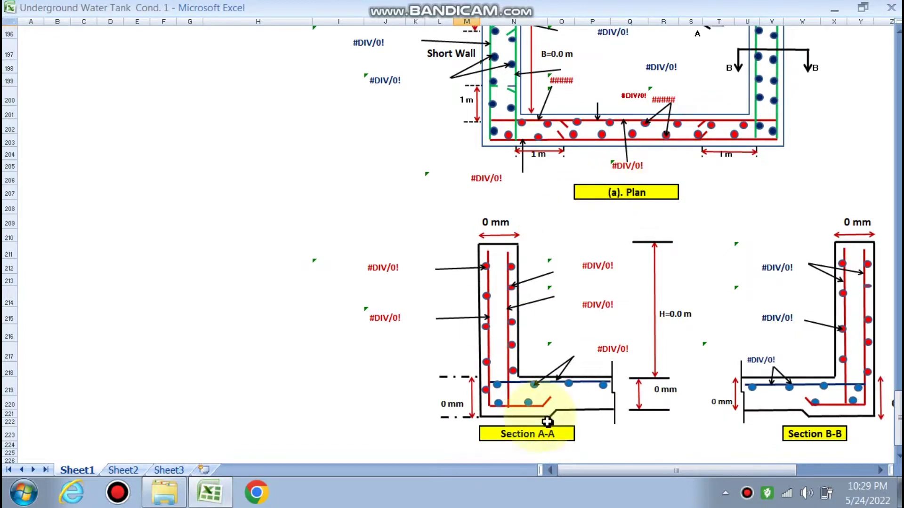
scroll(626, 390, up, 3)
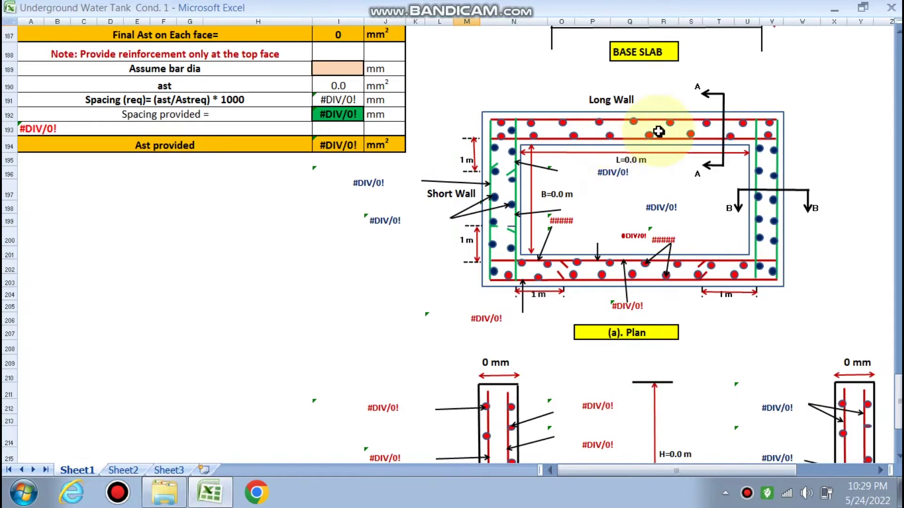
scroll(363, 323, up, 7)
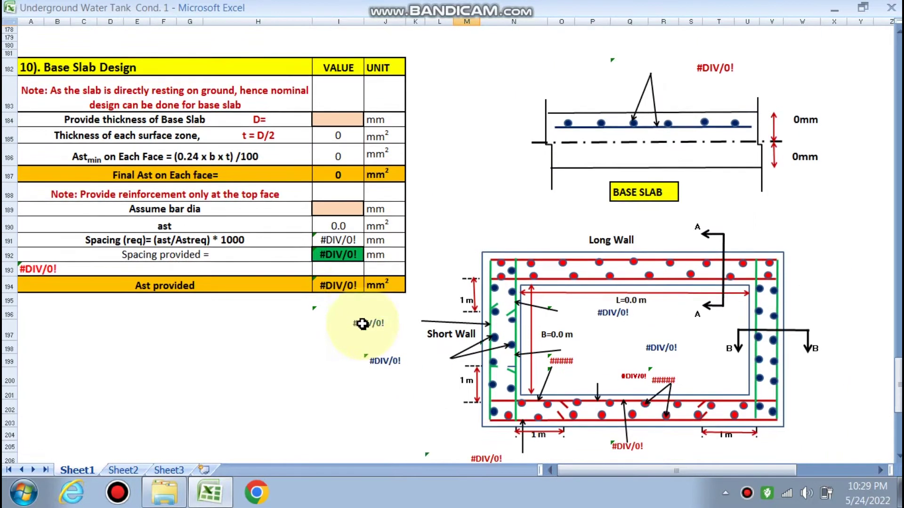
scroll(361, 324, up, 20)
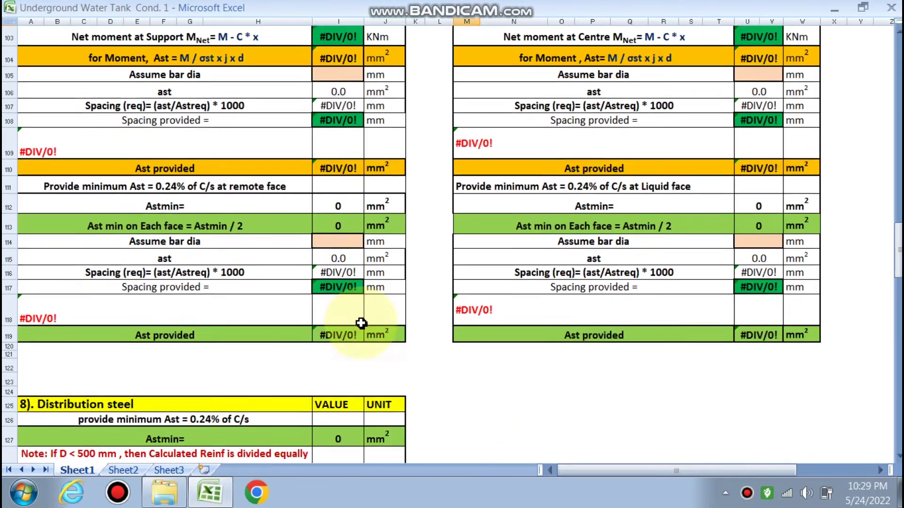
scroll(360, 323, up, 20)
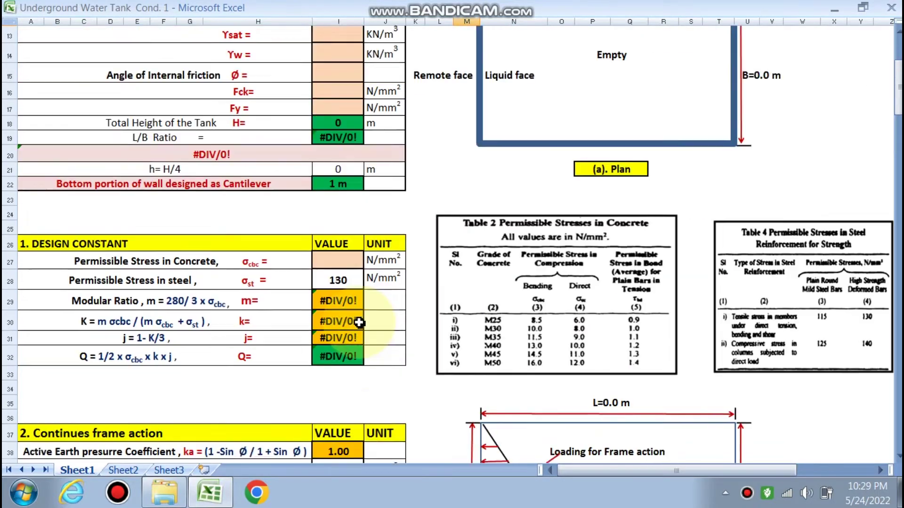
scroll(360, 323, up, 1)
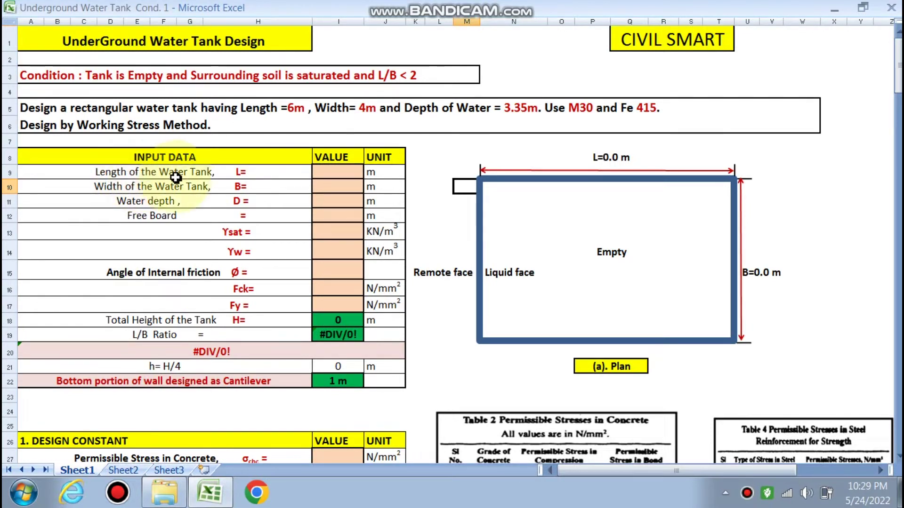
Enter L = 6, B = 4, D = 3.35 and free board 0.15 in cells I9–I12.
click(338, 174)
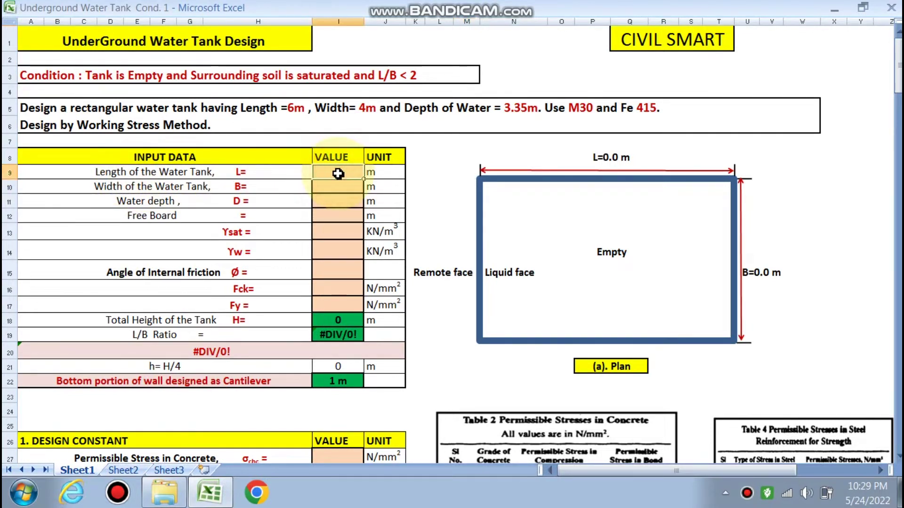
key(Return)
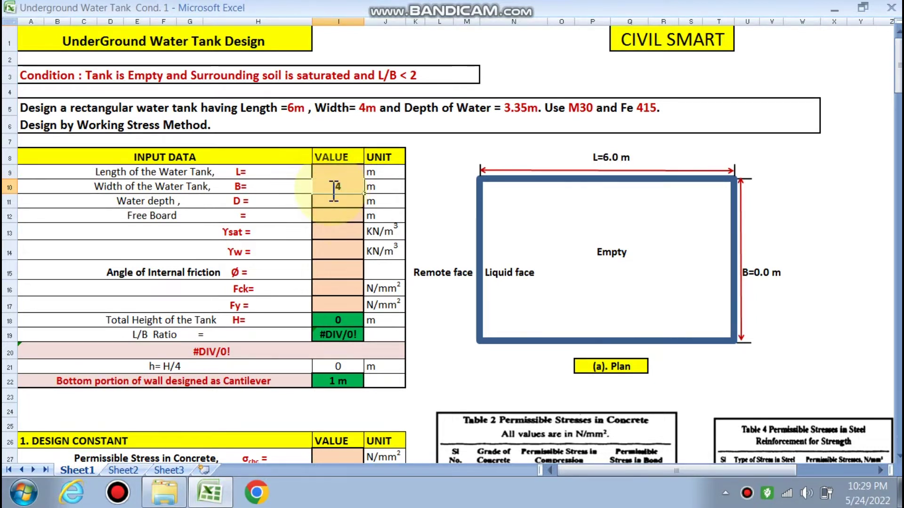
click(337, 202)
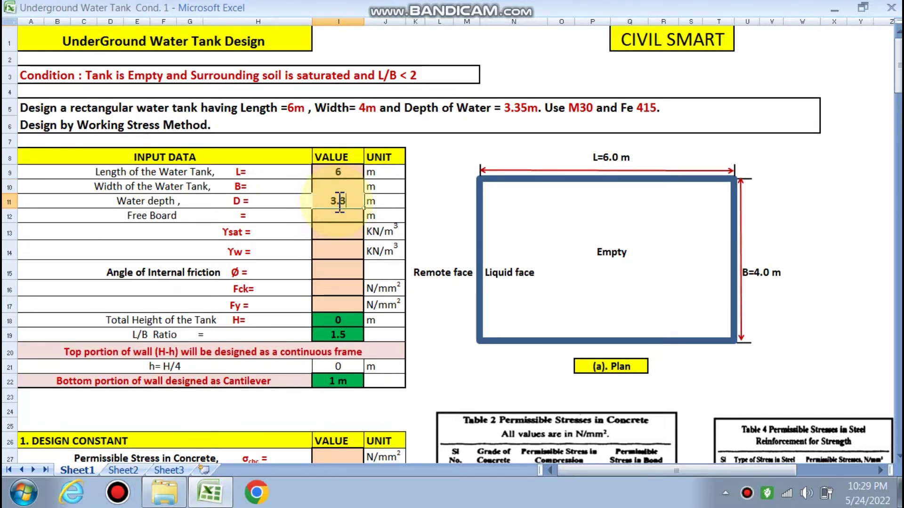
click(329, 233)
click(337, 218)
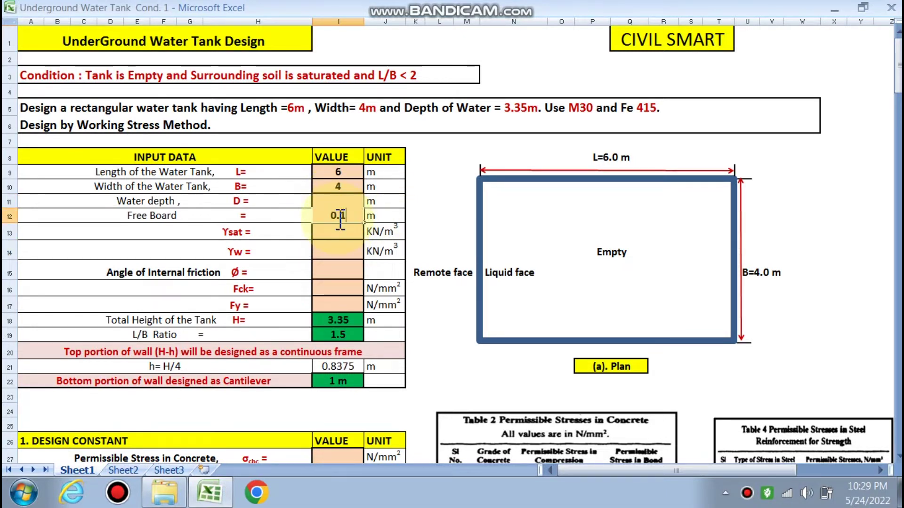
click(337, 269)
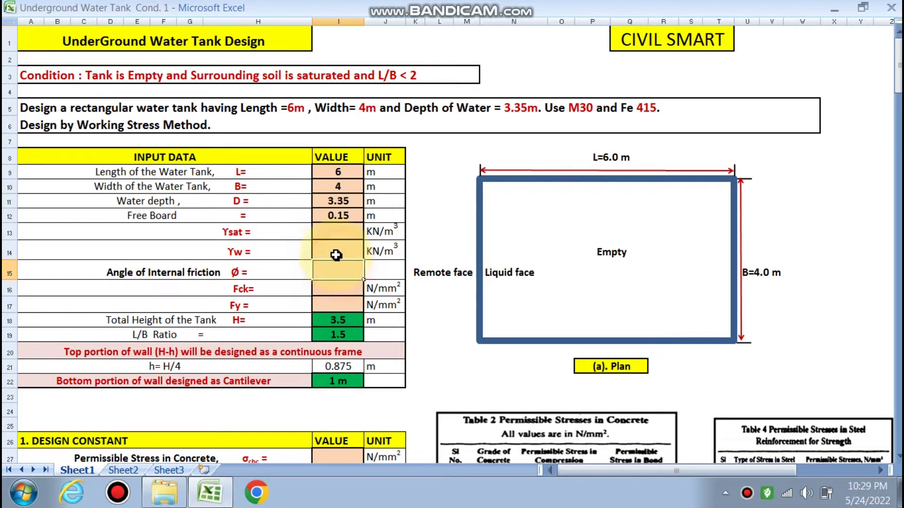
click(337, 236)
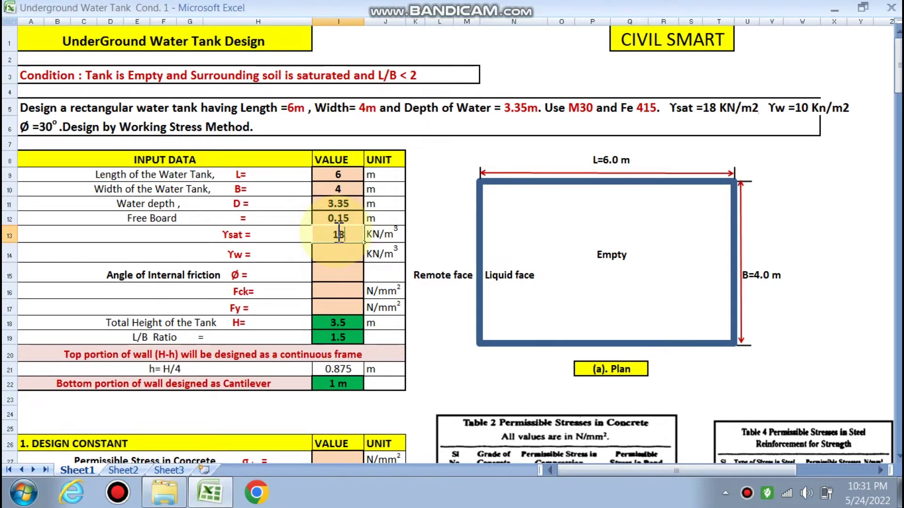
Enter Ysat = 18, Yw = 10 and friction angle 30 in I13–I15.
click(332, 253)
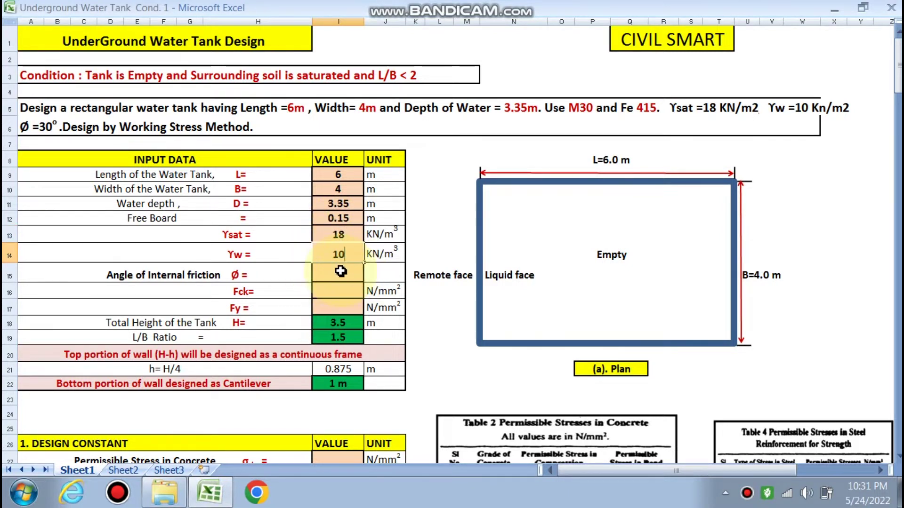
click(338, 271)
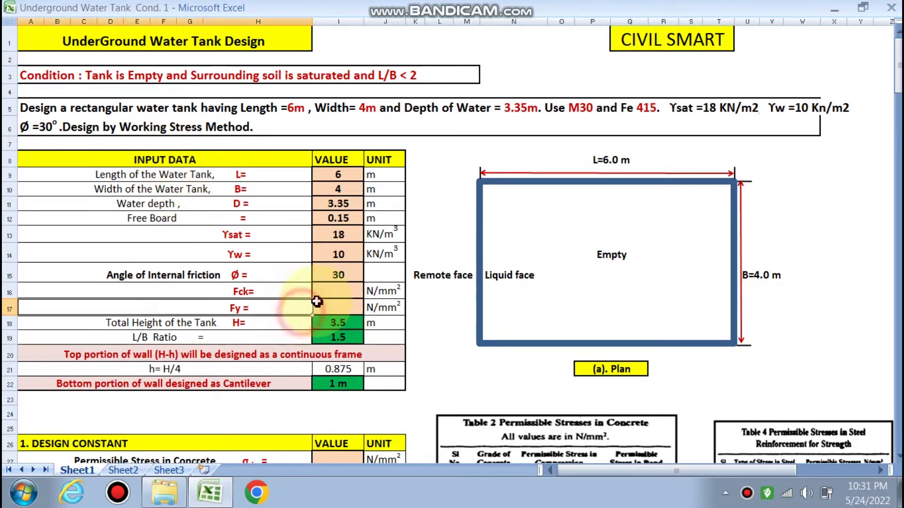
click(342, 288)
Choose Fck = 30 and Fy = 415 from the I16 and I17 dropdowns.
click(368, 291)
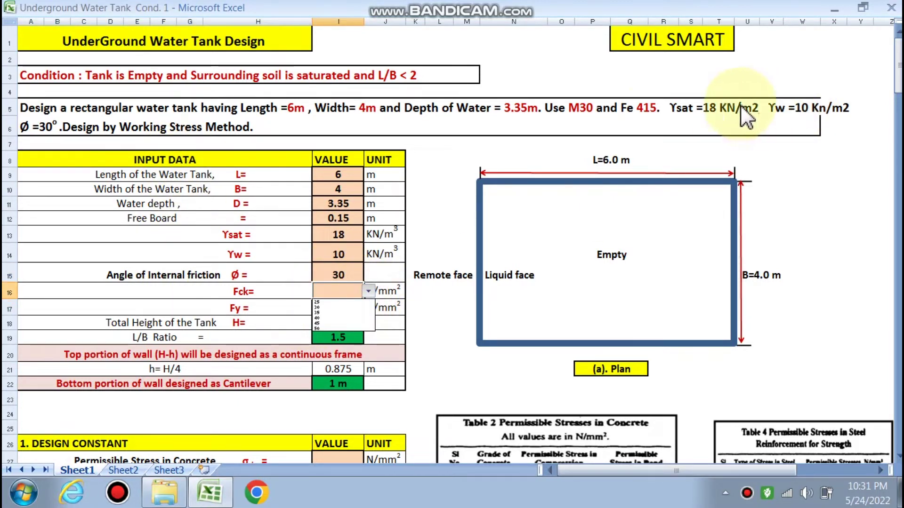
click(340, 308)
click(339, 308)
click(369, 307)
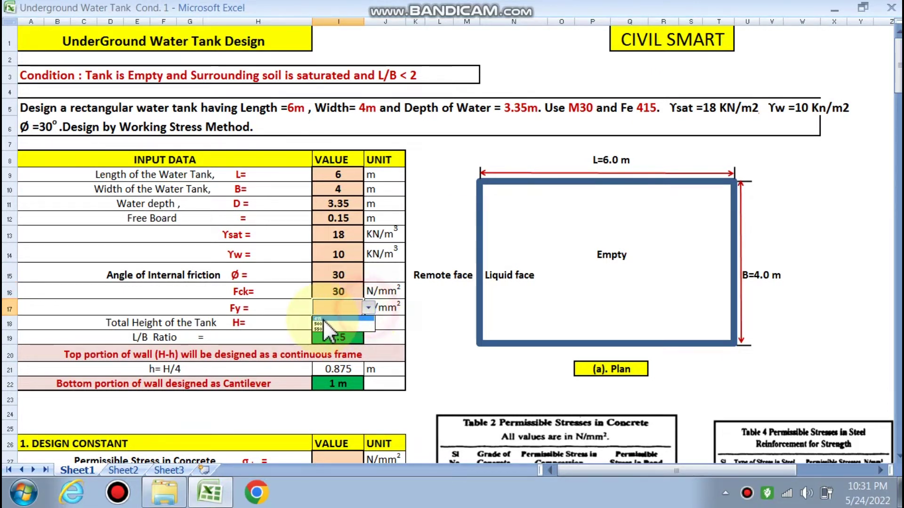
click(329, 319)
click(264, 355)
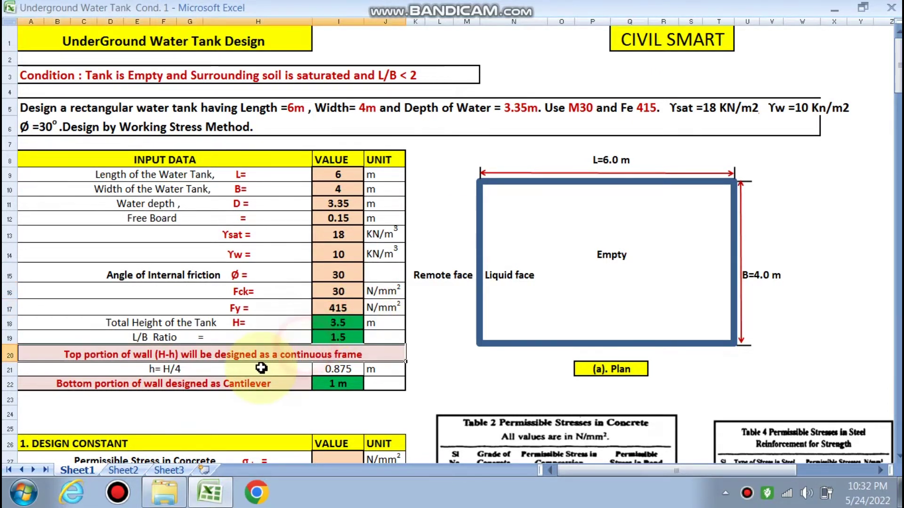
scroll(252, 346, down, 1)
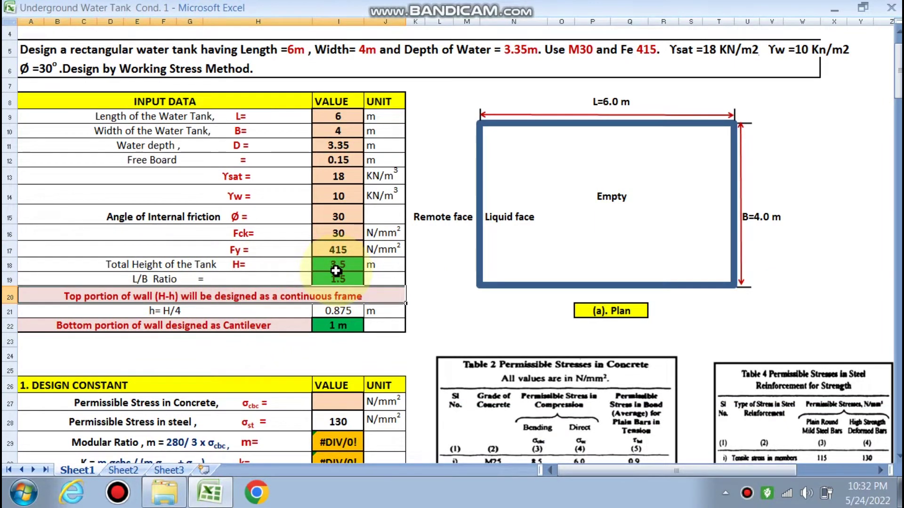
scroll(343, 286, down, 1)
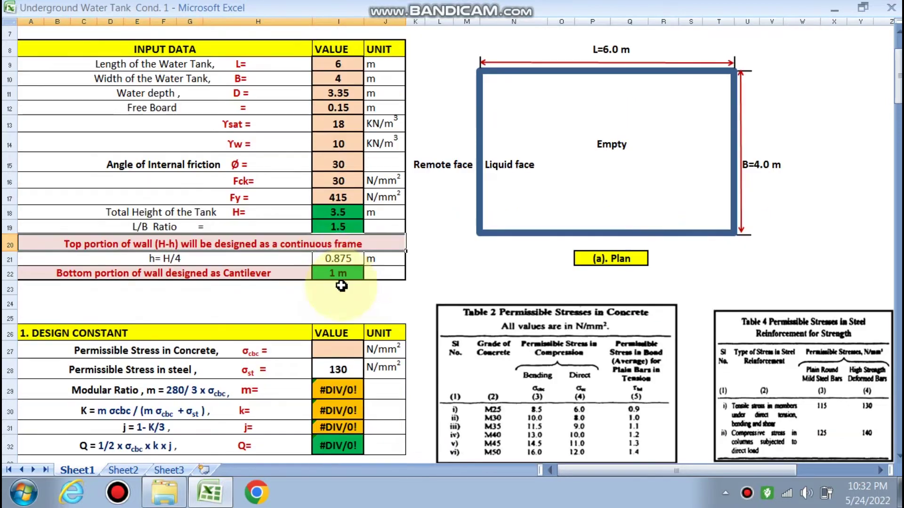
scroll(309, 251, up, 1)
scroll(306, 94, up, 1)
scroll(339, 307, down, 3)
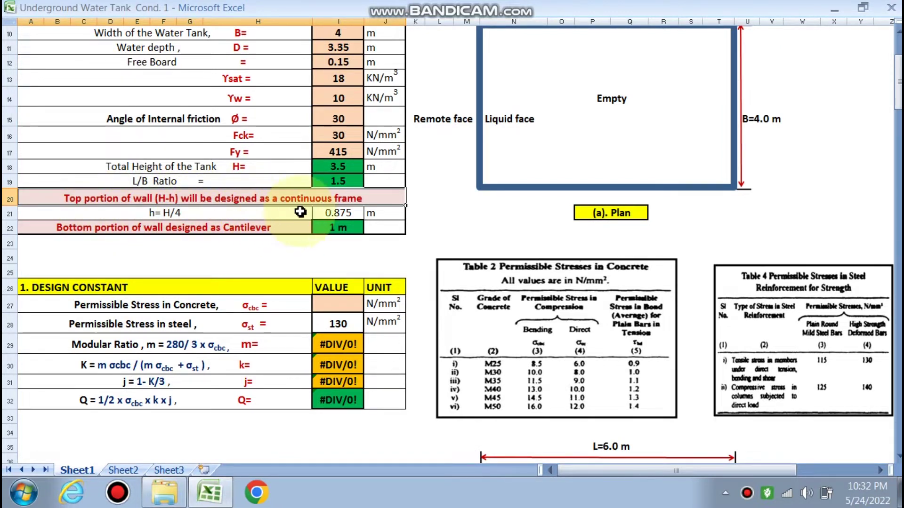
scroll(157, 254, up, 1)
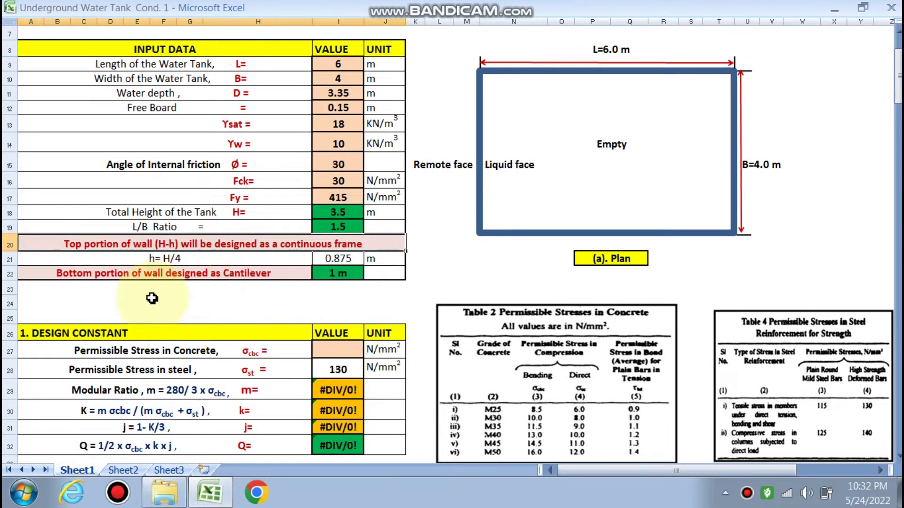
scroll(222, 303, down, 1)
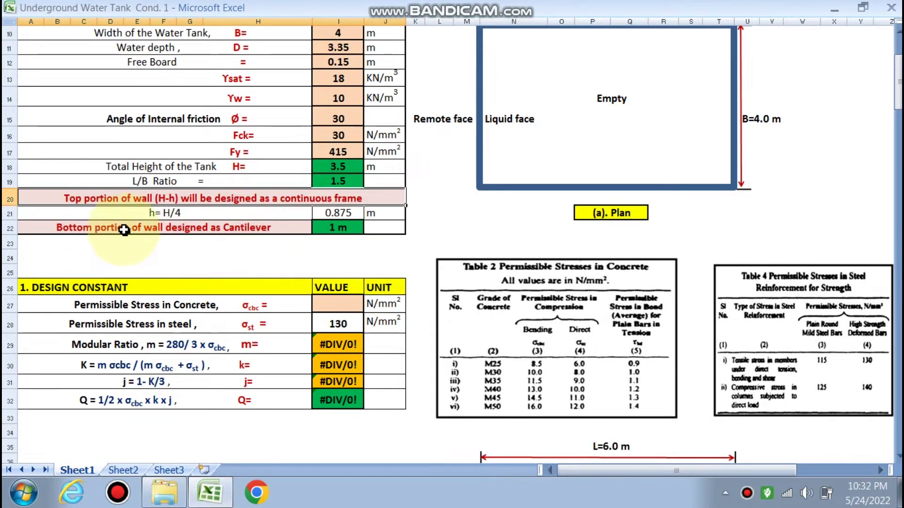
scroll(308, 242, down, 2)
scroll(309, 242, down, 1)
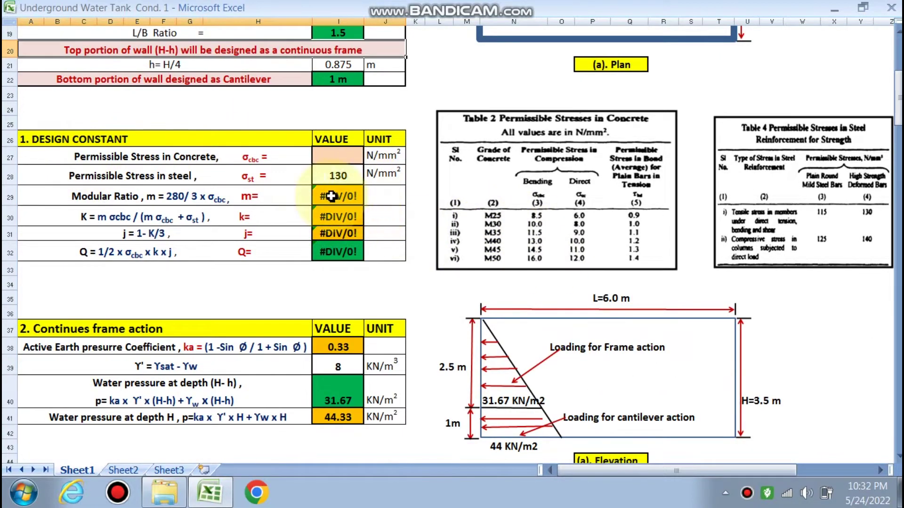
scroll(346, 221, up, 4)
scroll(353, 221, up, 1)
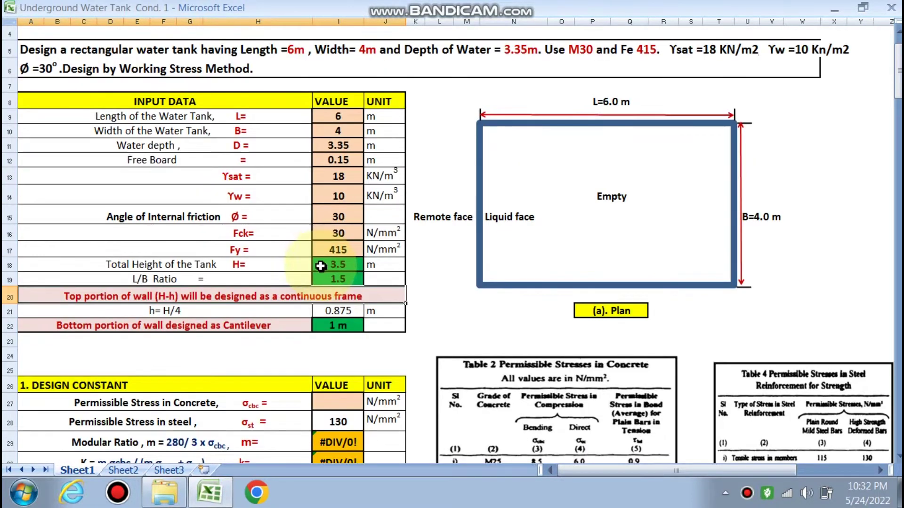
scroll(336, 283, down, 2)
click(332, 301)
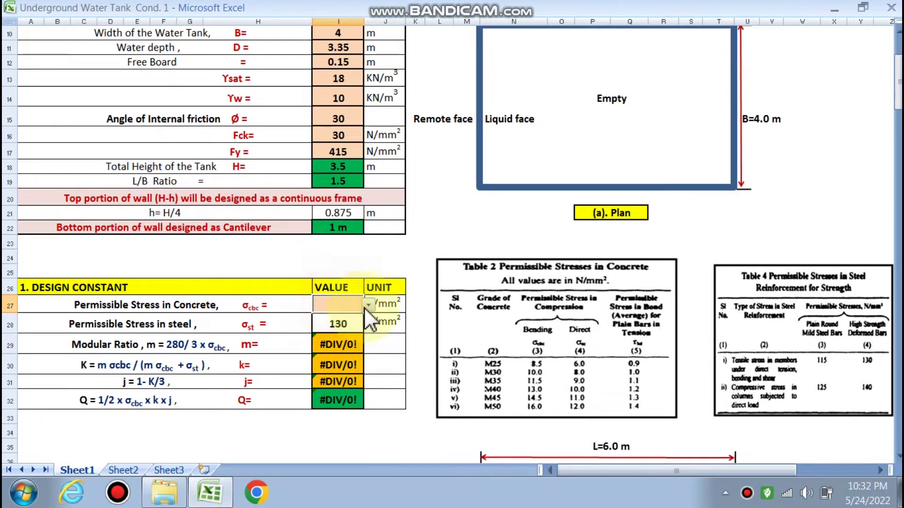
Choose 10 for σcbc in I27, giving m = 9.33, k = 0.418, j = 0.861, Q = 1.80.
click(368, 305)
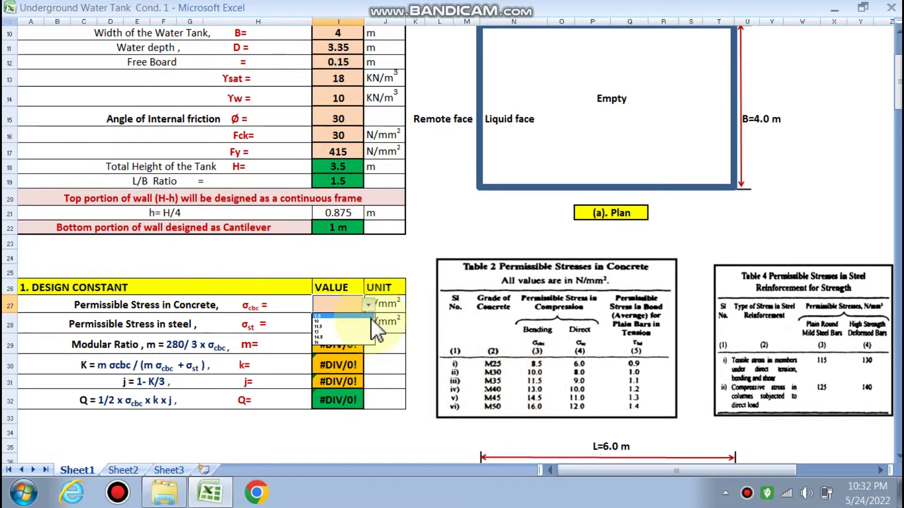
click(334, 322)
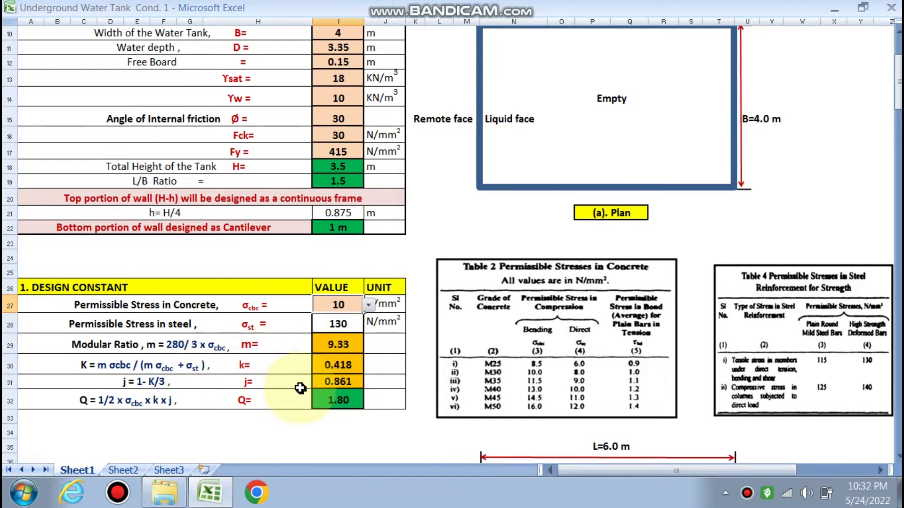
scroll(221, 366, down, 1)
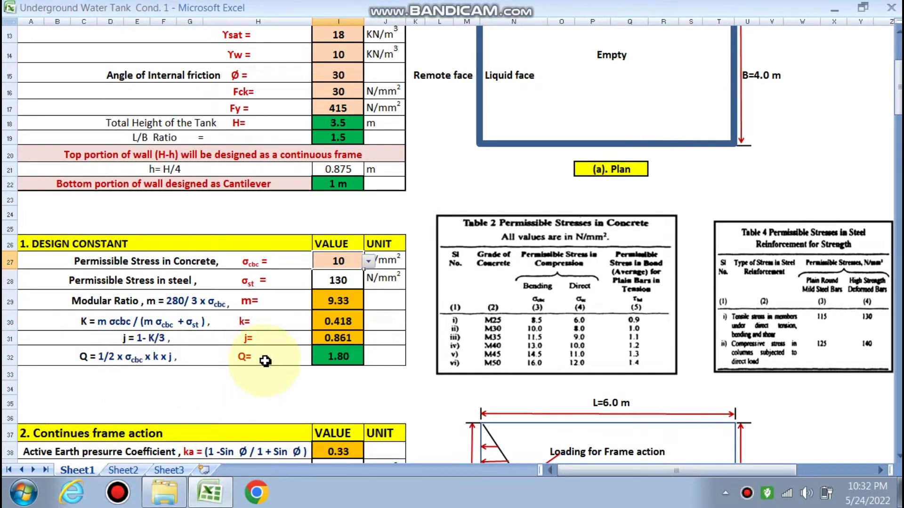
scroll(340, 358, down, 2)
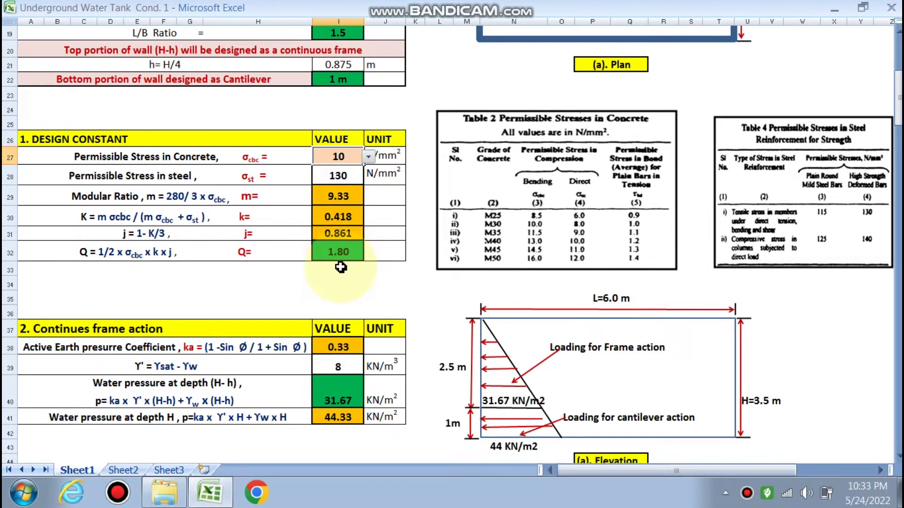
scroll(341, 271, down, 3)
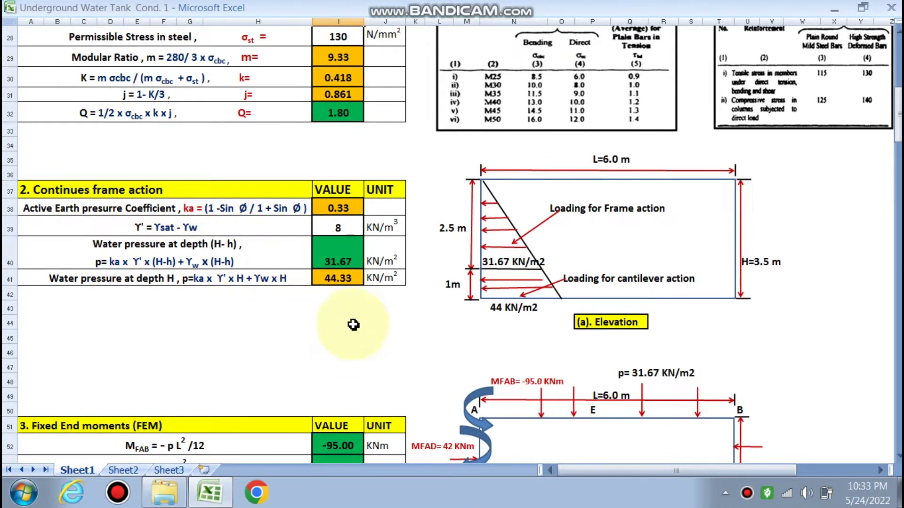
scroll(343, 258, down, 1)
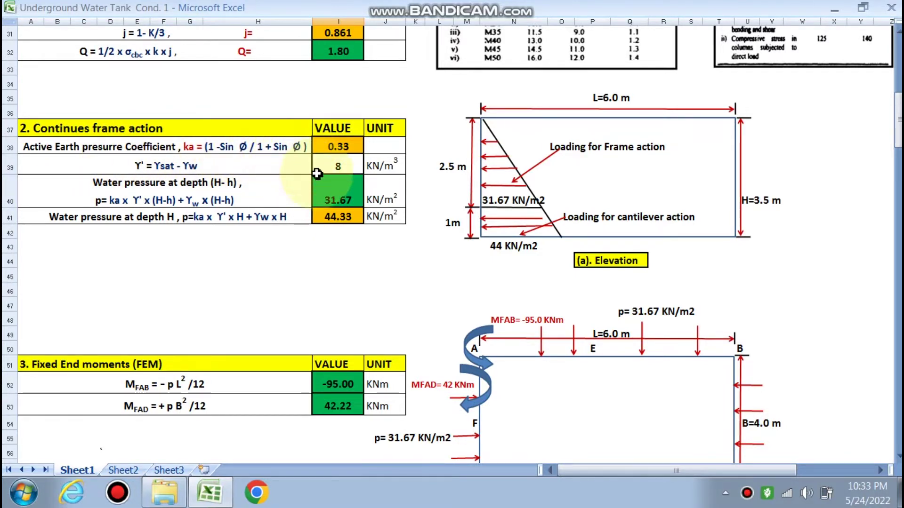
scroll(324, 184, up, 1)
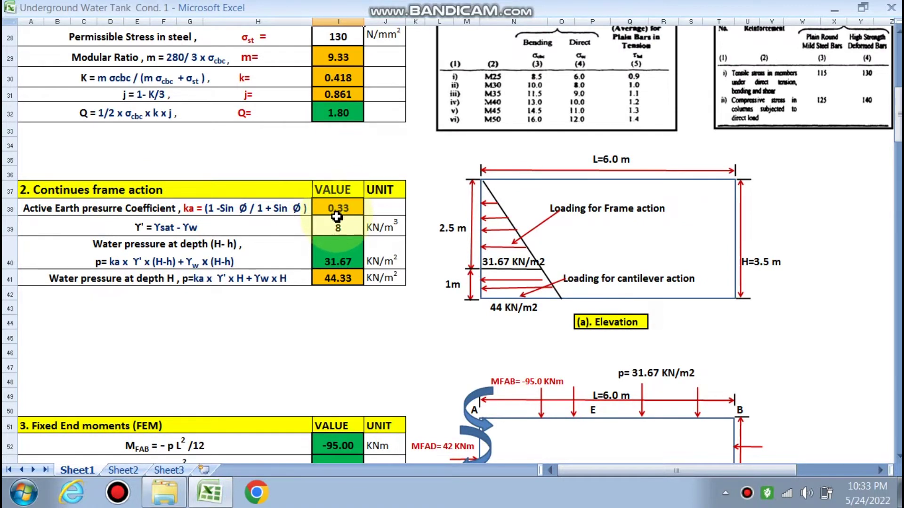
scroll(336, 217, down, 1)
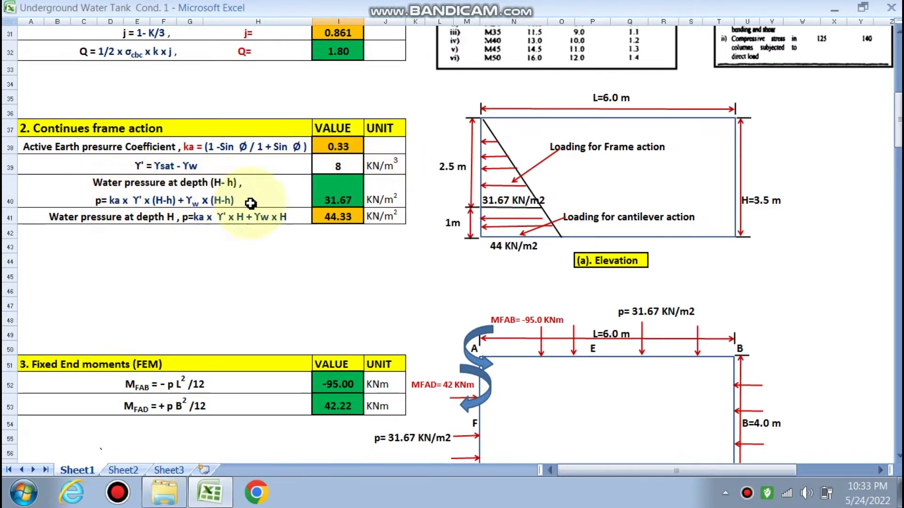
scroll(251, 204, up, 1)
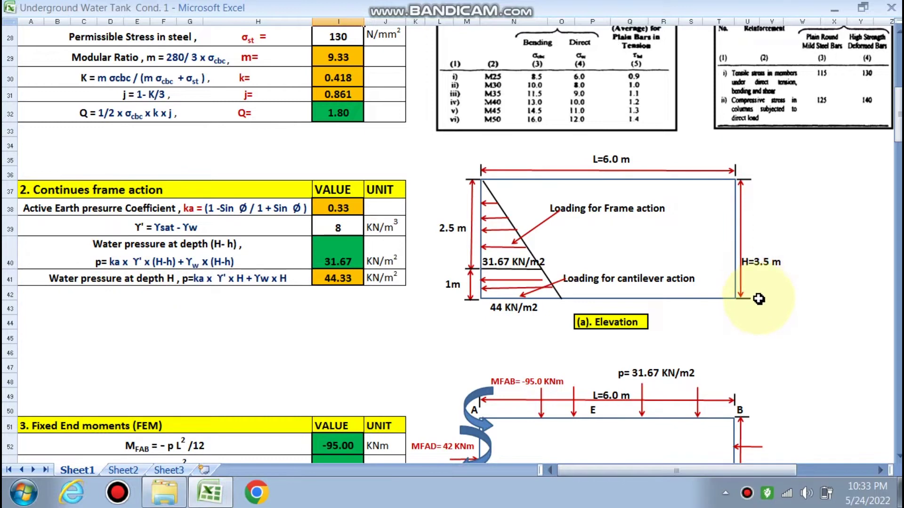
scroll(355, 331, down, 5)
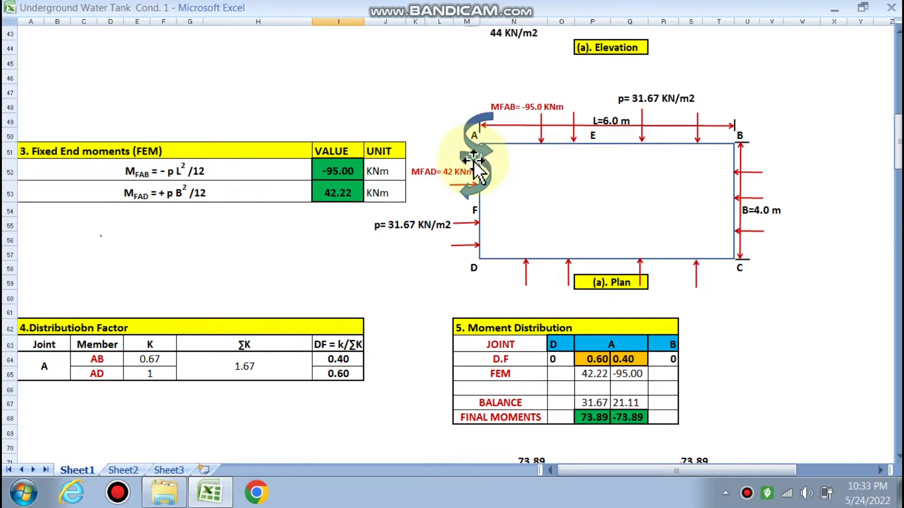
scroll(351, 250, down, 1)
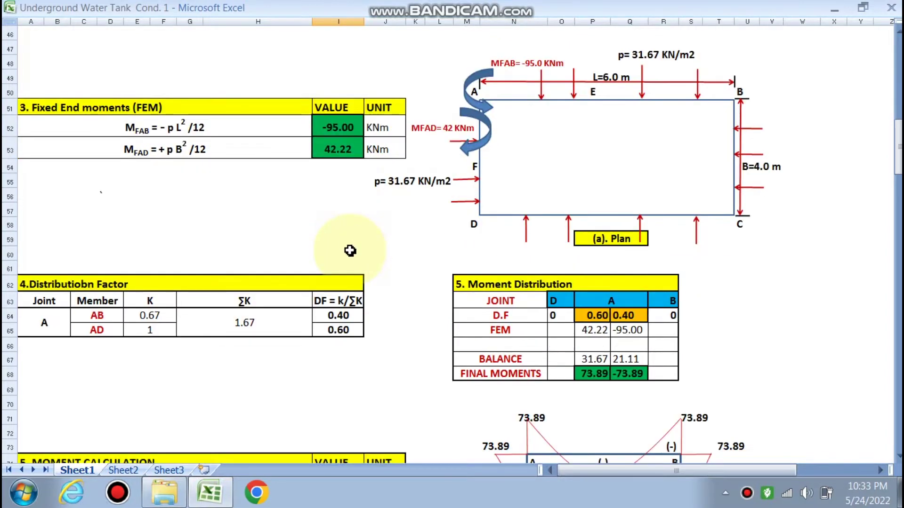
scroll(350, 250, down, 2)
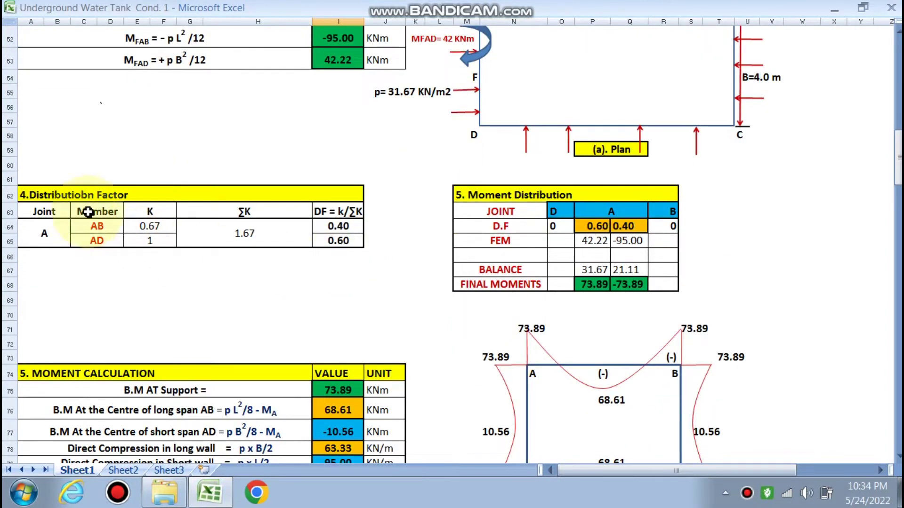
scroll(189, 236, up, 2)
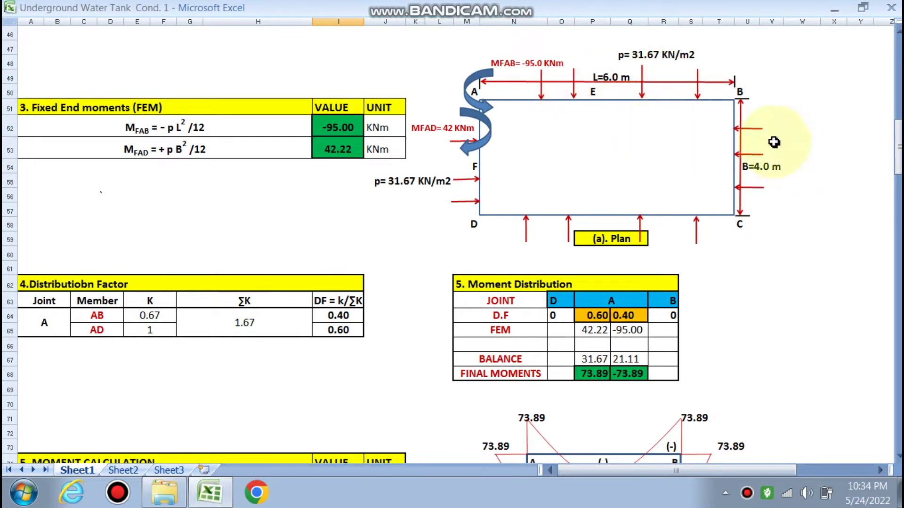
scroll(397, 260, down, 1)
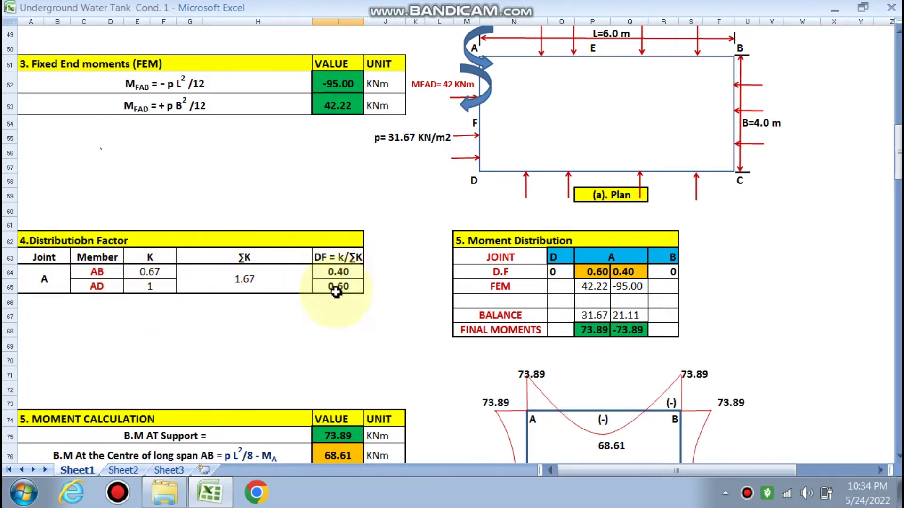
scroll(514, 162, down, 2)
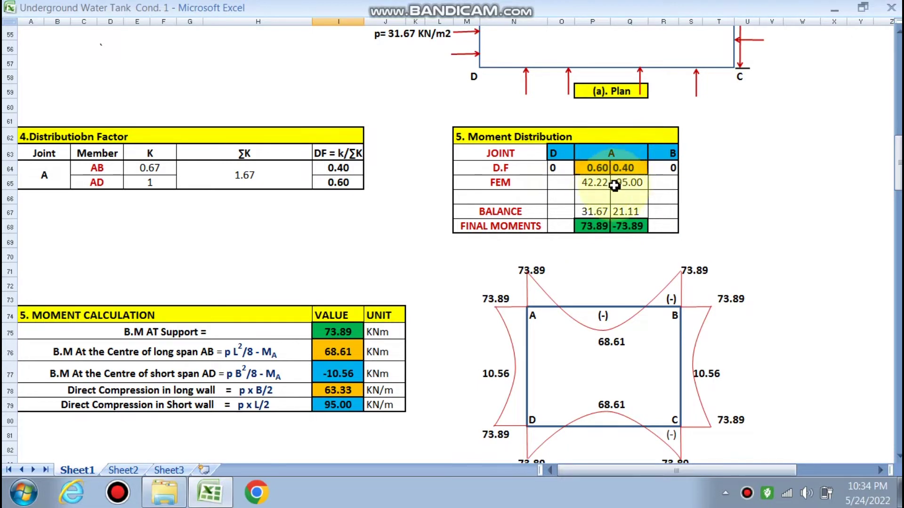
scroll(362, 194, up, 3)
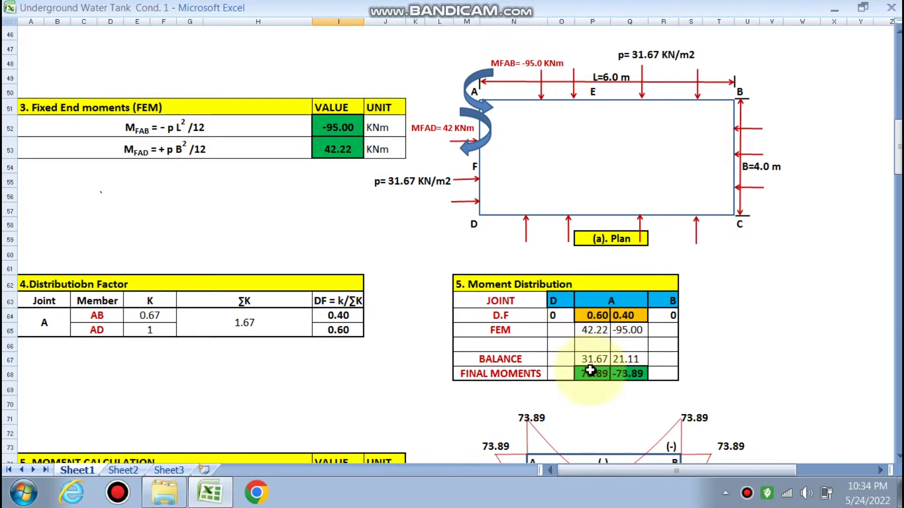
scroll(621, 379, down, 3)
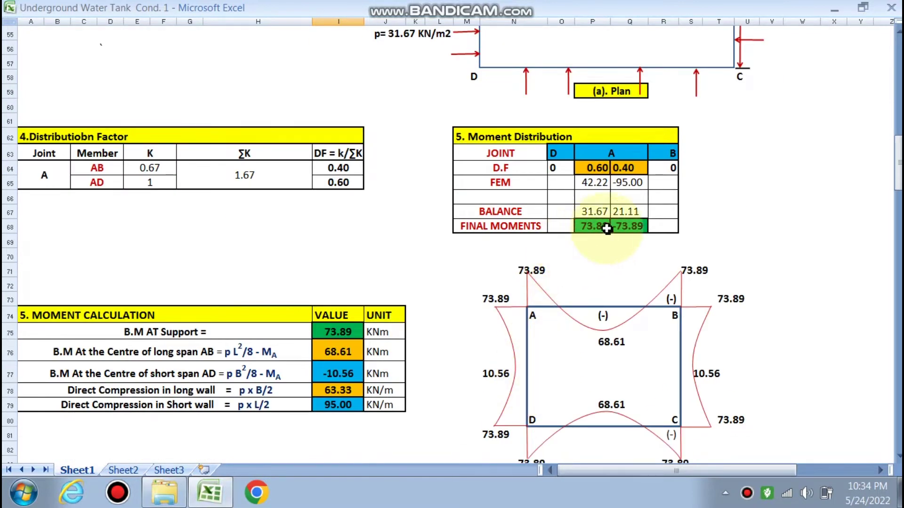
scroll(611, 245, down, 1)
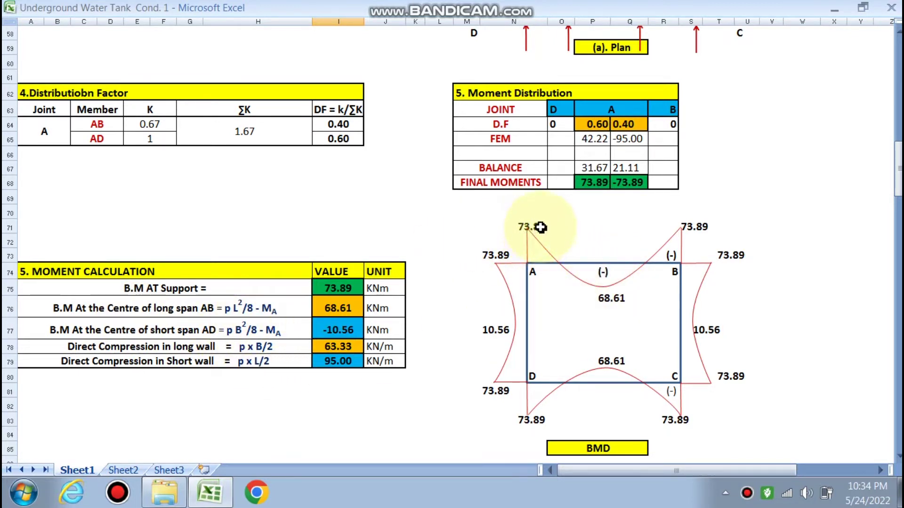
scroll(349, 338, down, 2)
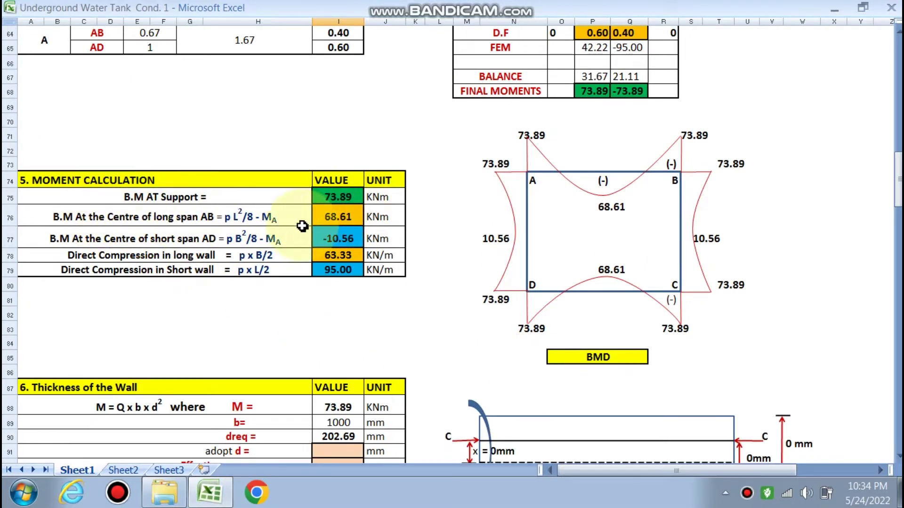
scroll(330, 217, down, 1)
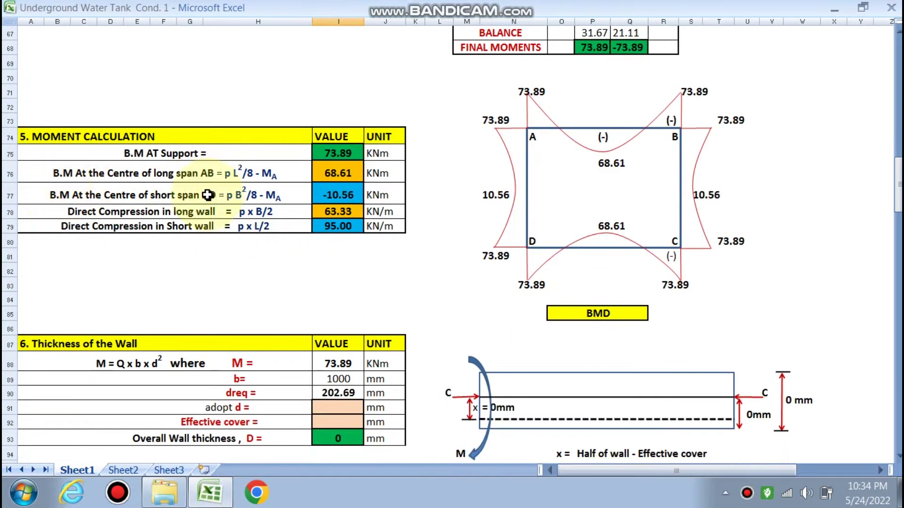
scroll(256, 198, down, 1)
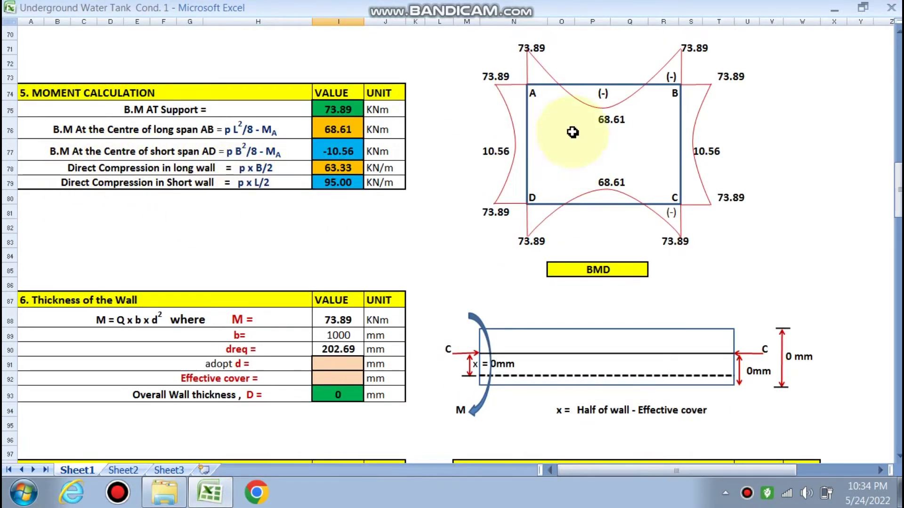
scroll(476, 249, up, 9)
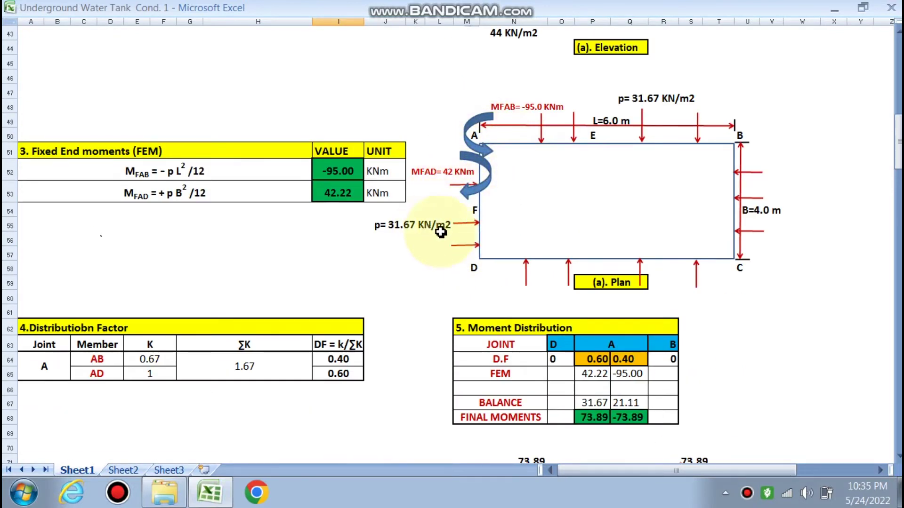
scroll(451, 262, down, 6)
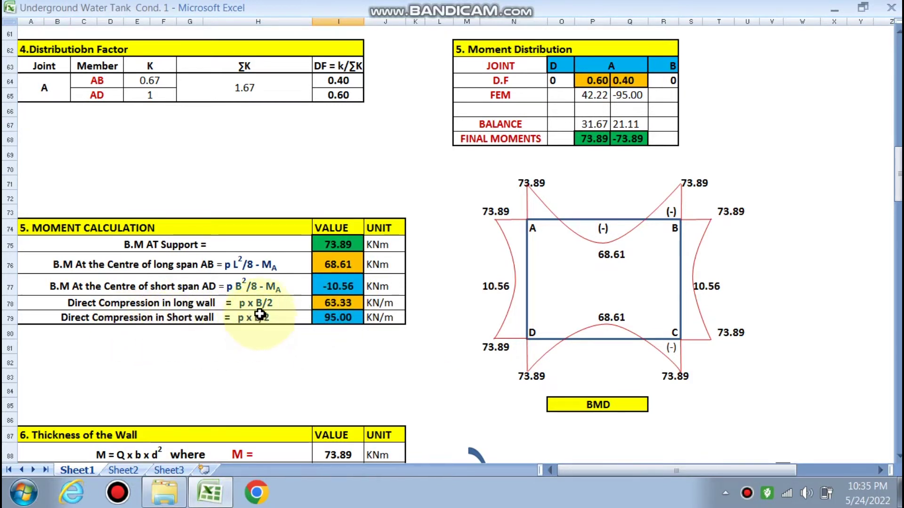
scroll(345, 292, down, 5)
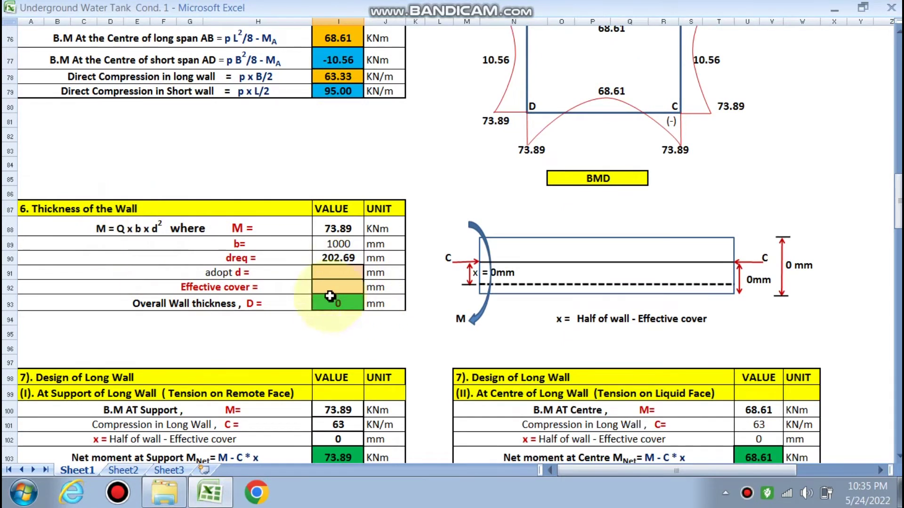
scroll(248, 232, up, 2)
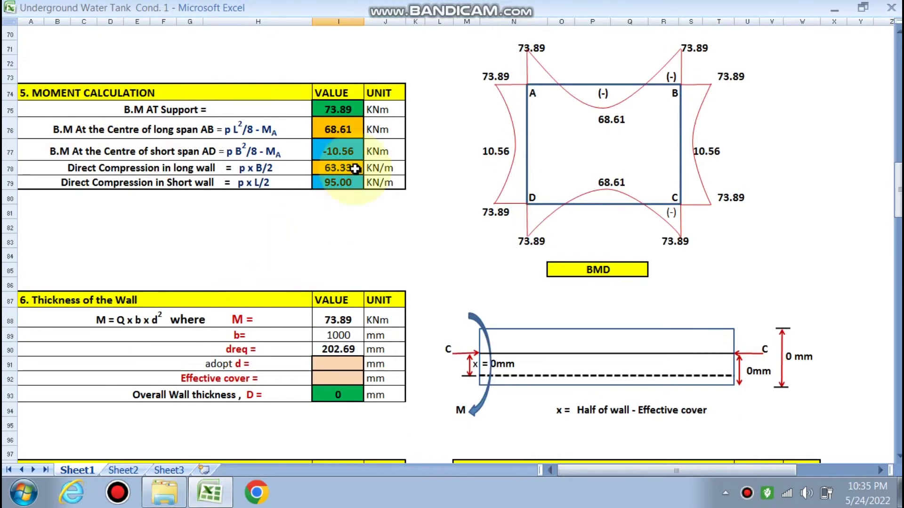
double_click(345, 320)
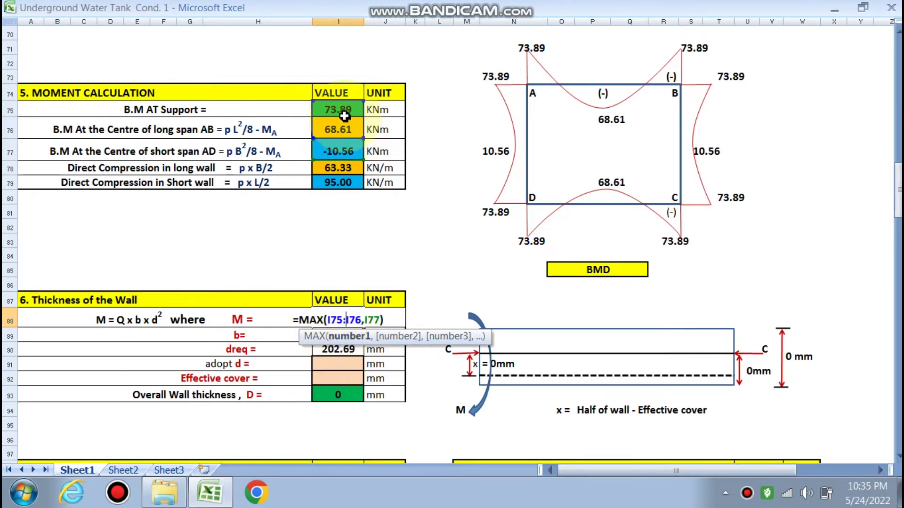
key(Escape)
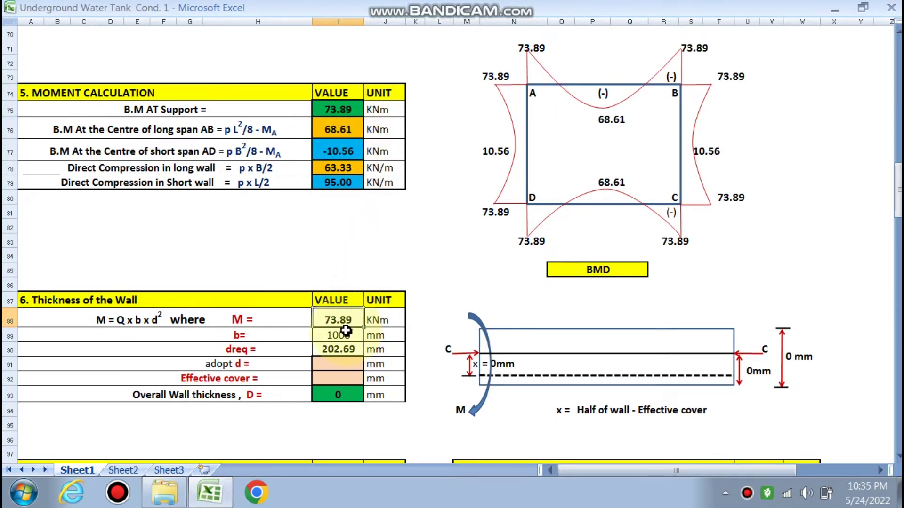
scroll(346, 331, down, 1)
scroll(260, 280, down, 2)
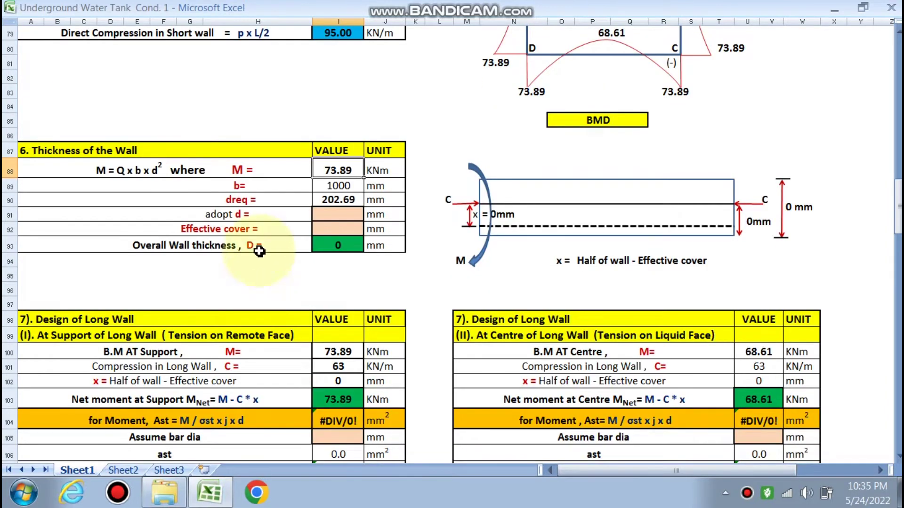
double_click(334, 200)
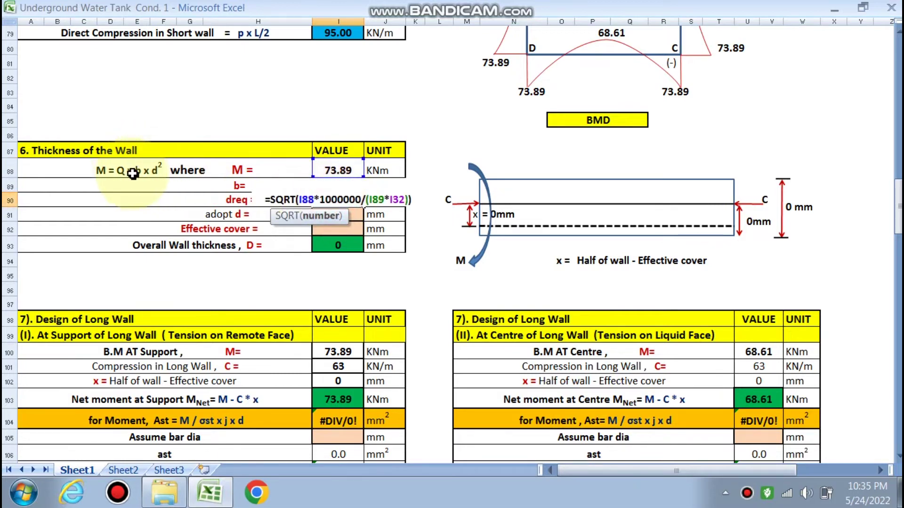
key(Return)
scroll(241, 263, up, 6)
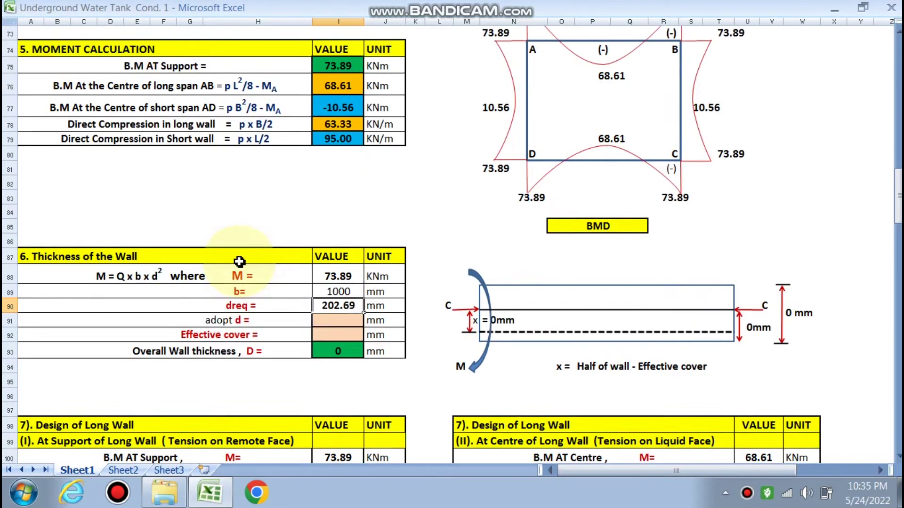
scroll(240, 263, up, 13)
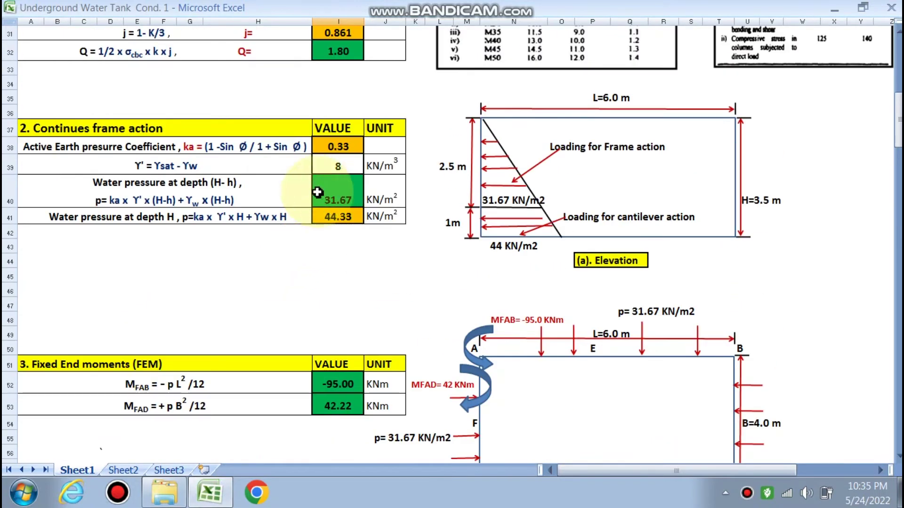
scroll(312, 273, down, 15)
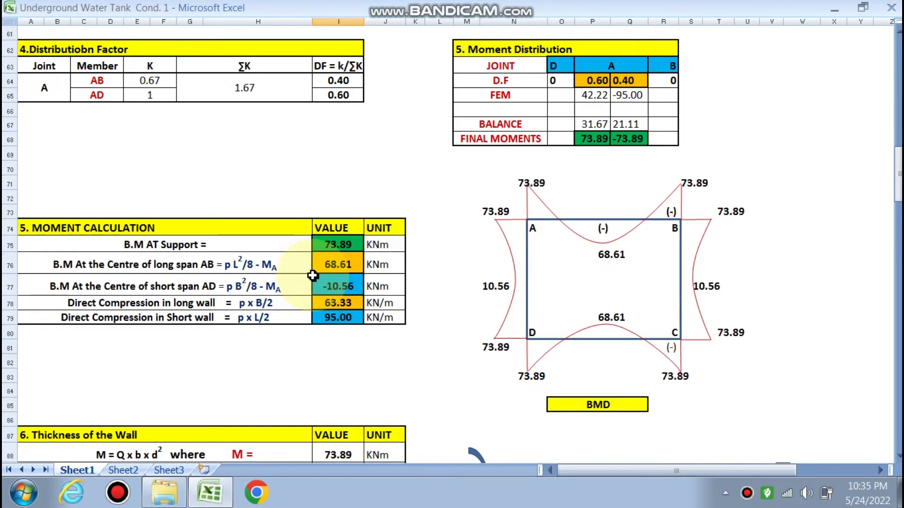
scroll(320, 282, down, 2)
click(334, 320)
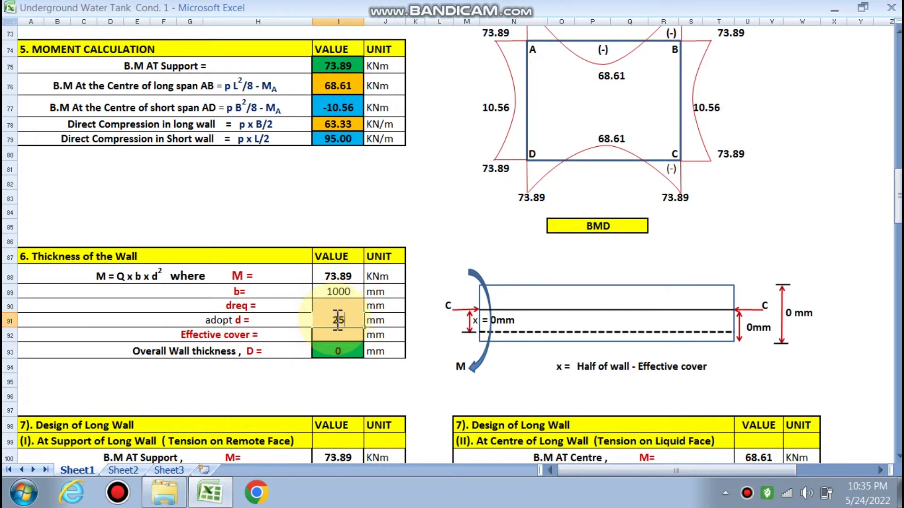
key(Return)
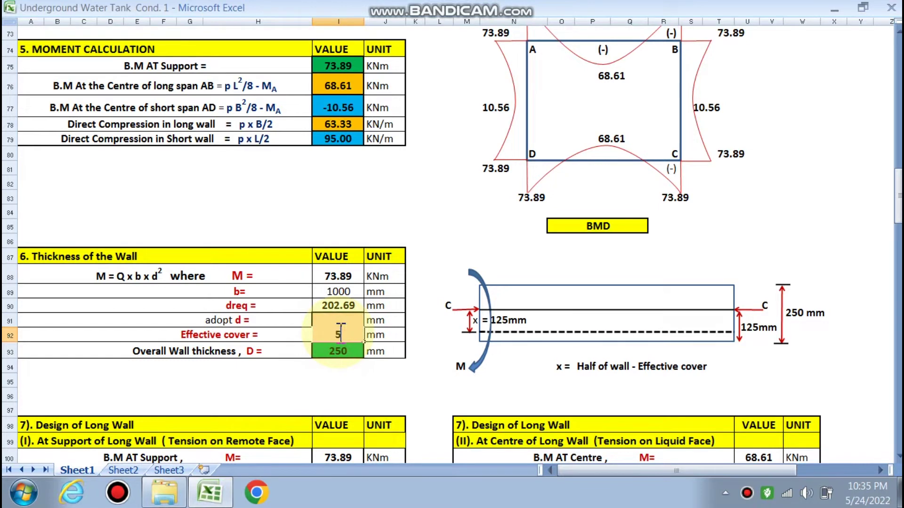
text(250)
click(303, 392)
scroll(283, 330, down, 2)
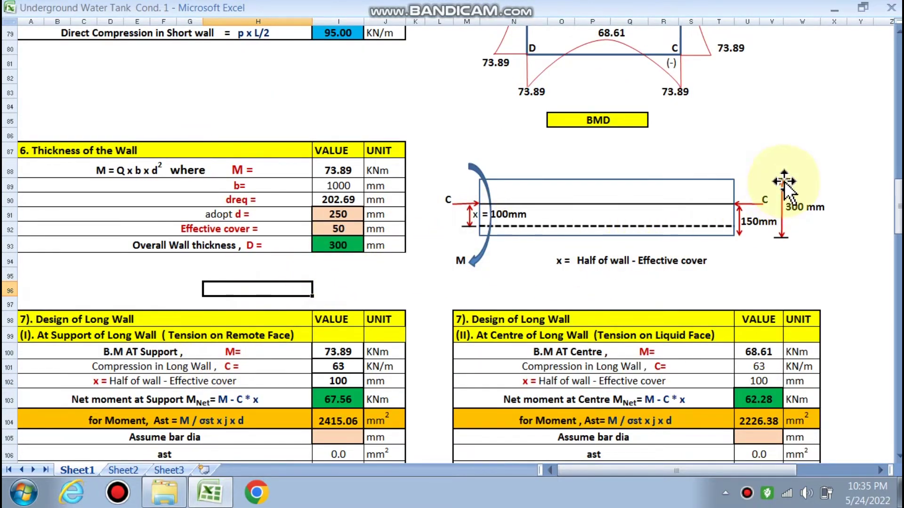
scroll(597, 273, down, 3)
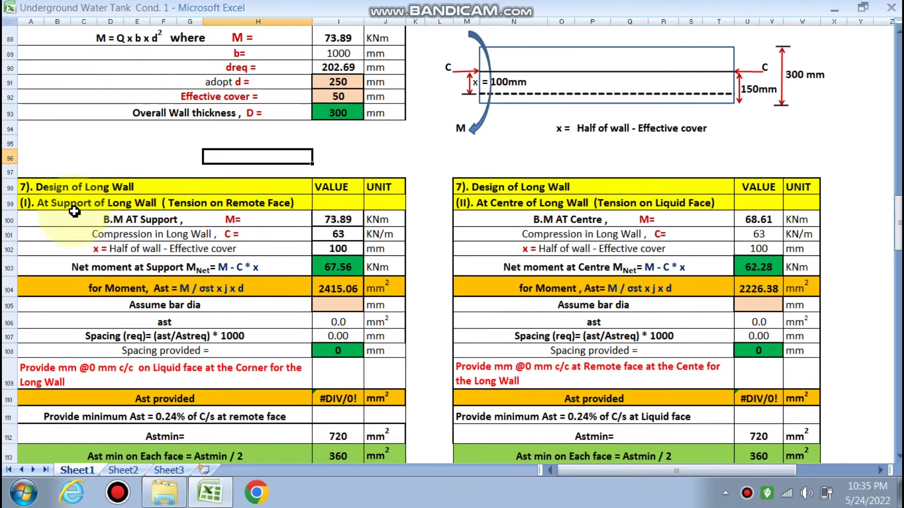
scroll(461, 338, up, 16)
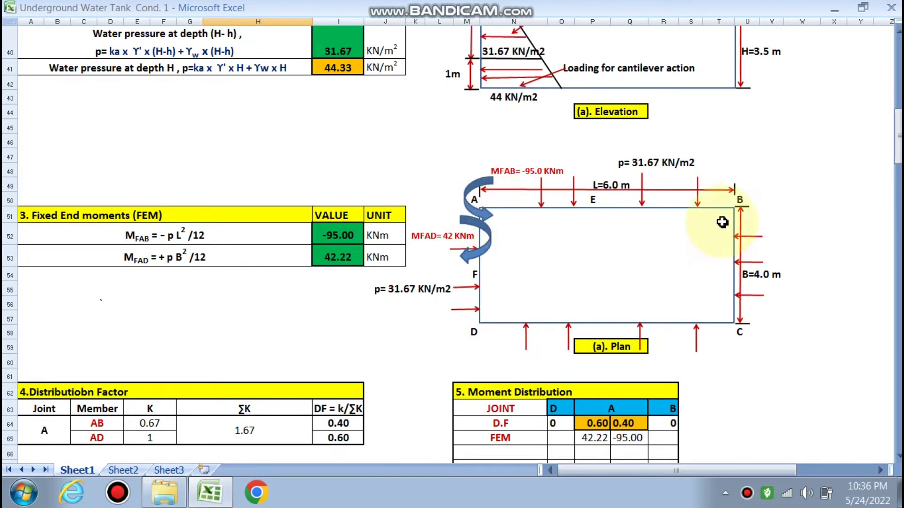
scroll(325, 339, down, 8)
scroll(319, 353, down, 6)
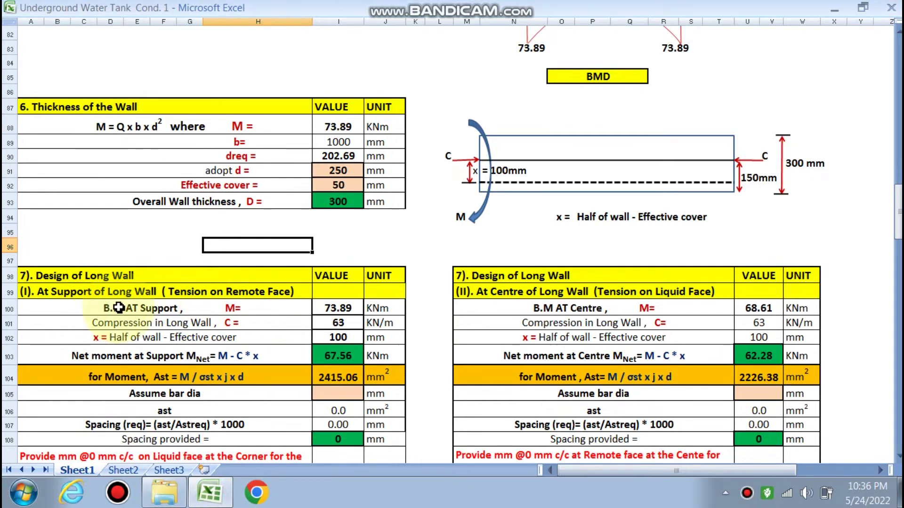
scroll(207, 301, down, 1)
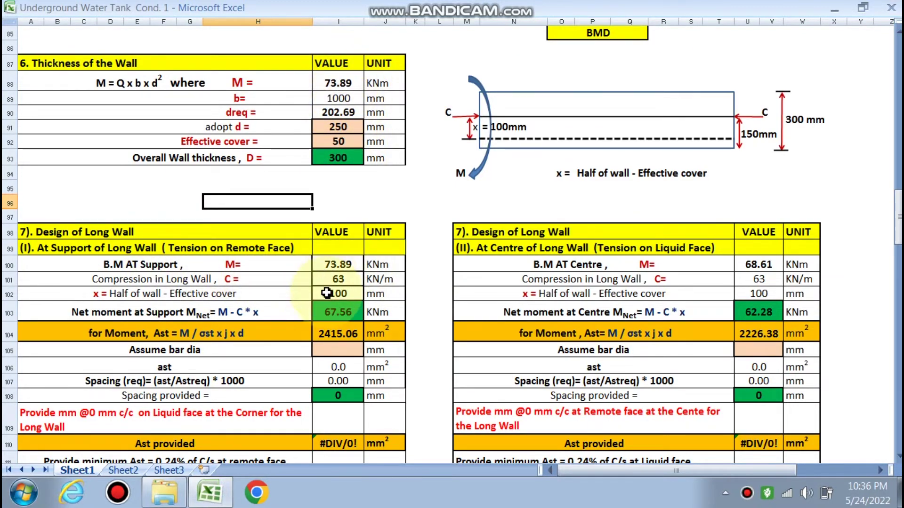
scroll(336, 203, down, 1)
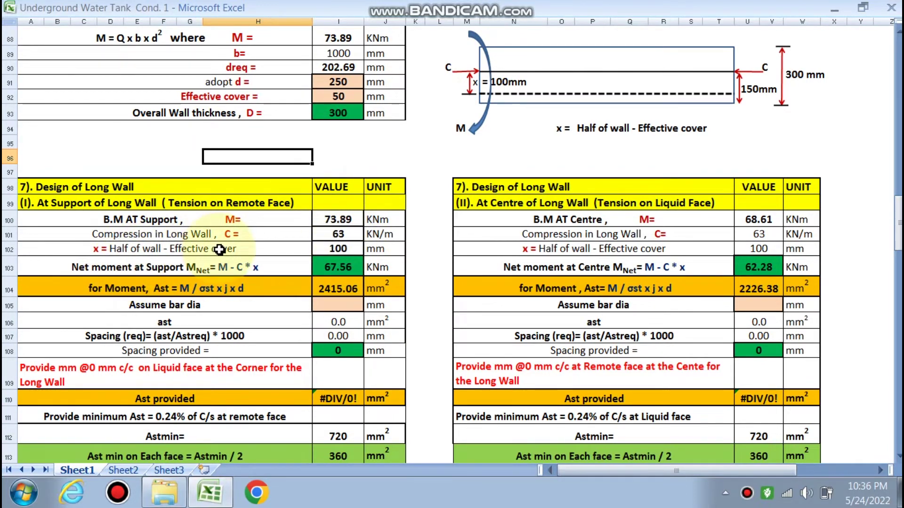
click(339, 306)
click(367, 305)
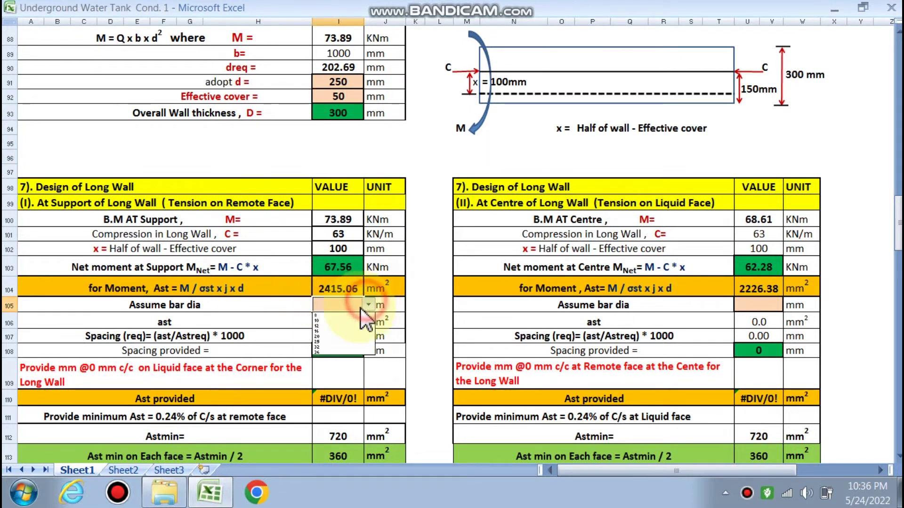
click(333, 336)
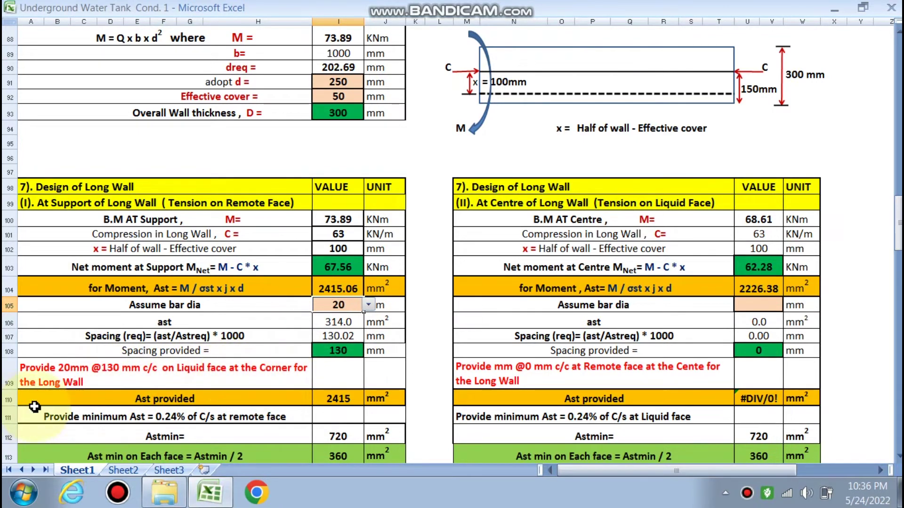
scroll(260, 359, down, 2)
scroll(260, 359, down, 1)
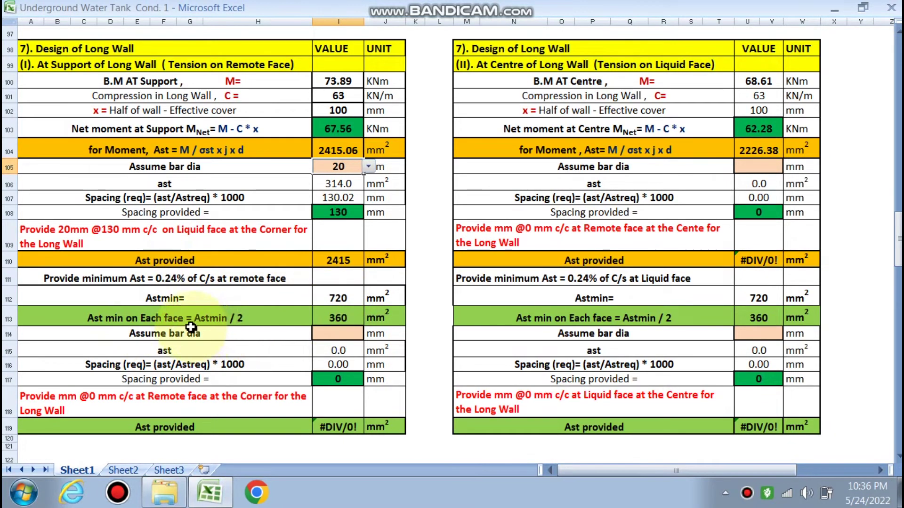
click(339, 333)
click(368, 333)
click(324, 353)
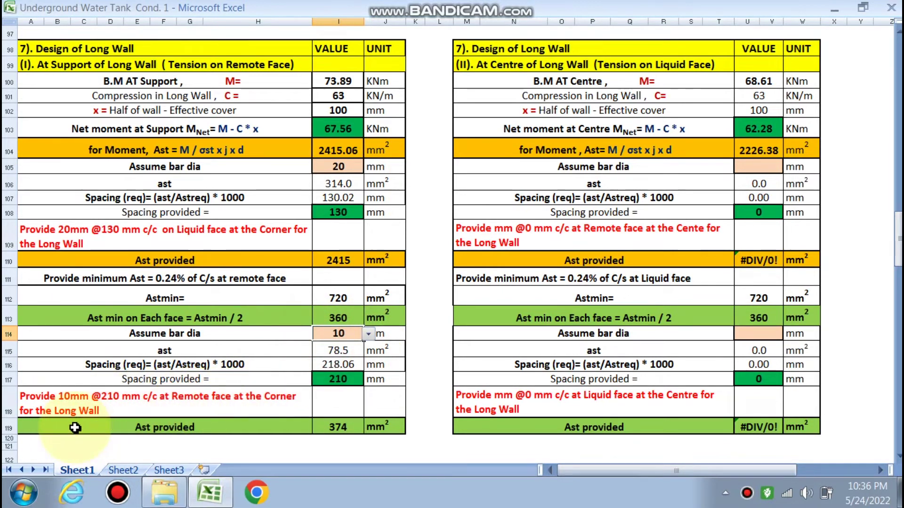
scroll(306, 376, up, 1)
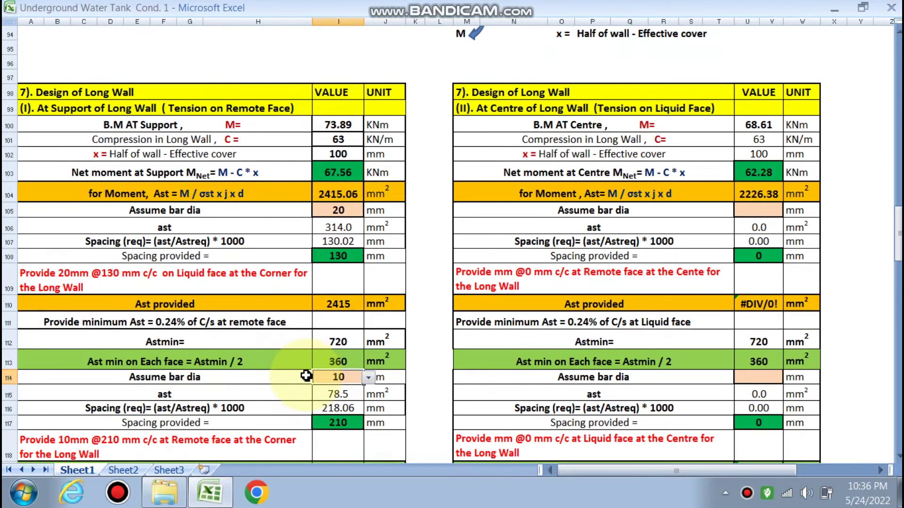
scroll(302, 375, up, 2)
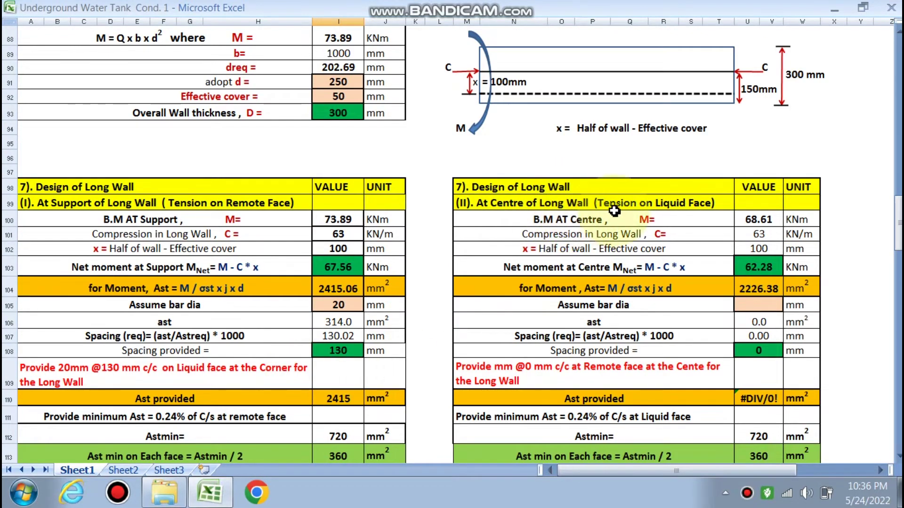
scroll(612, 210, up, 2)
scroll(719, 333, up, 6)
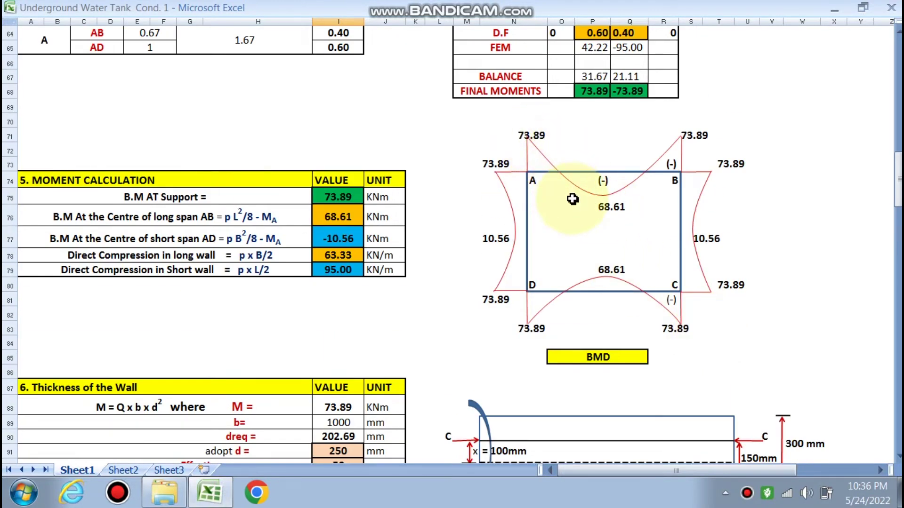
scroll(571, 197, up, 7)
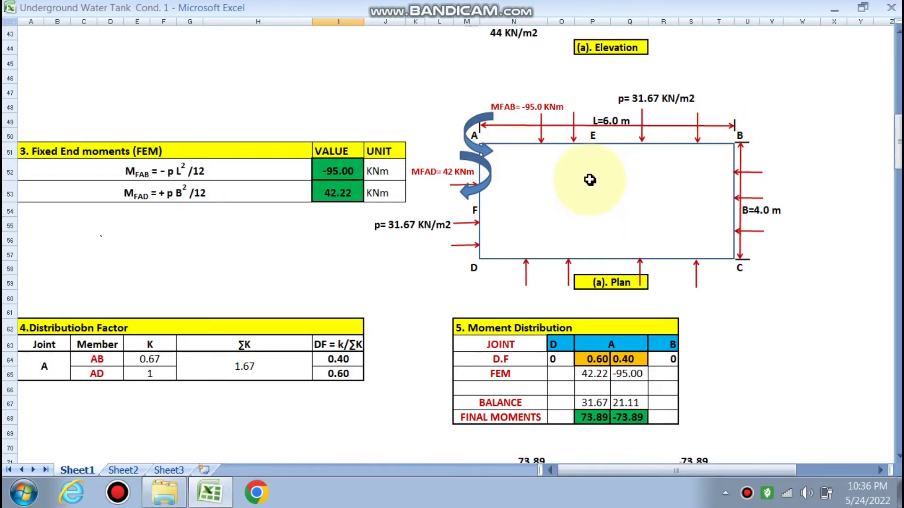
scroll(583, 269, down, 11)
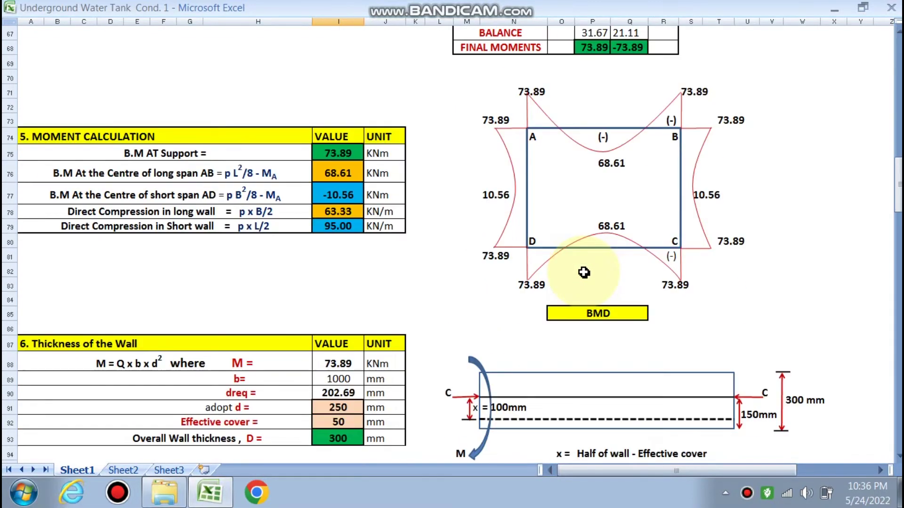
scroll(584, 275, down, 4)
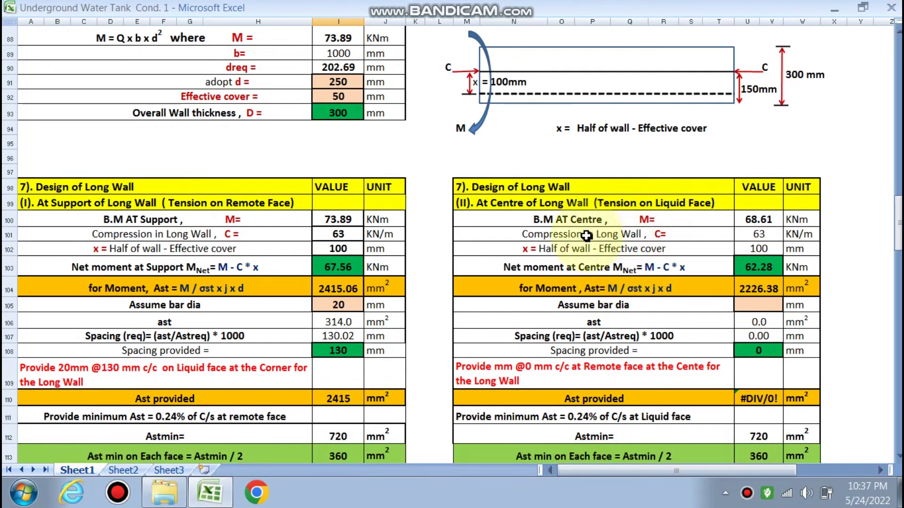
scroll(330, 171, up, 4)
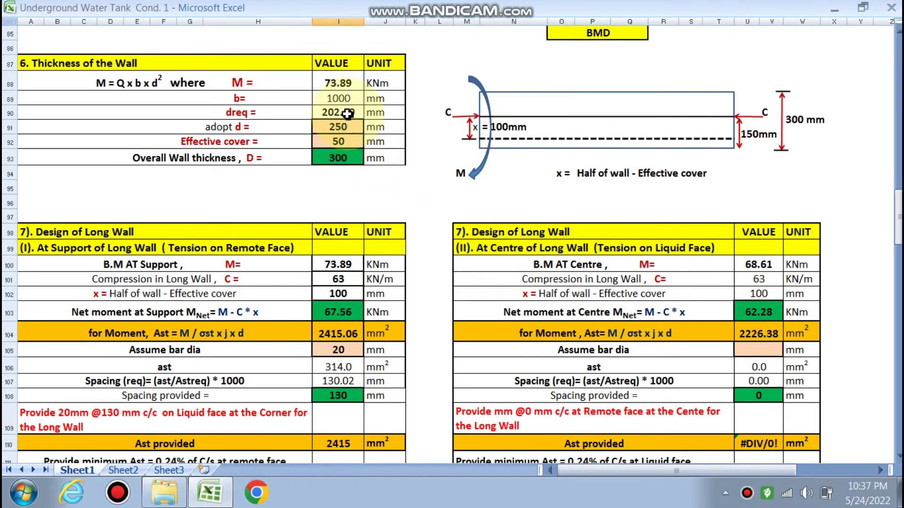
scroll(330, 156, up, 1)
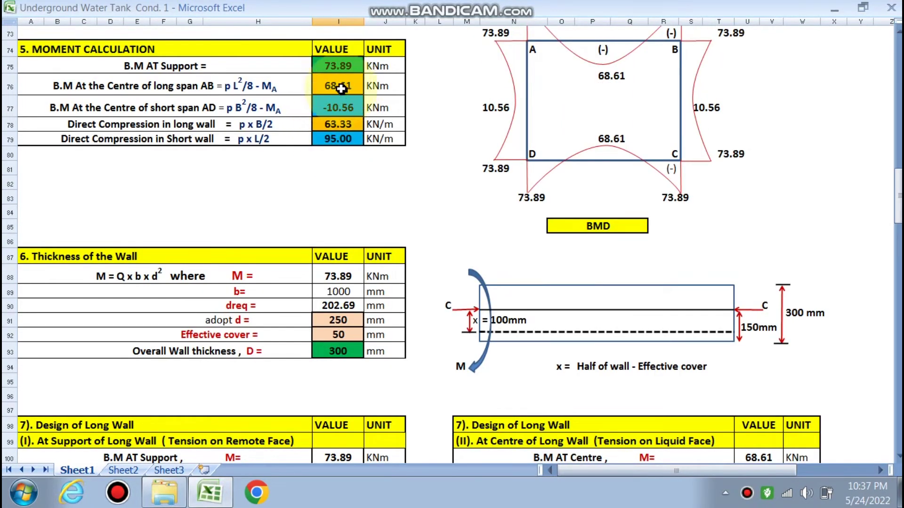
scroll(512, 242, down, 1)
scroll(513, 244, down, 2)
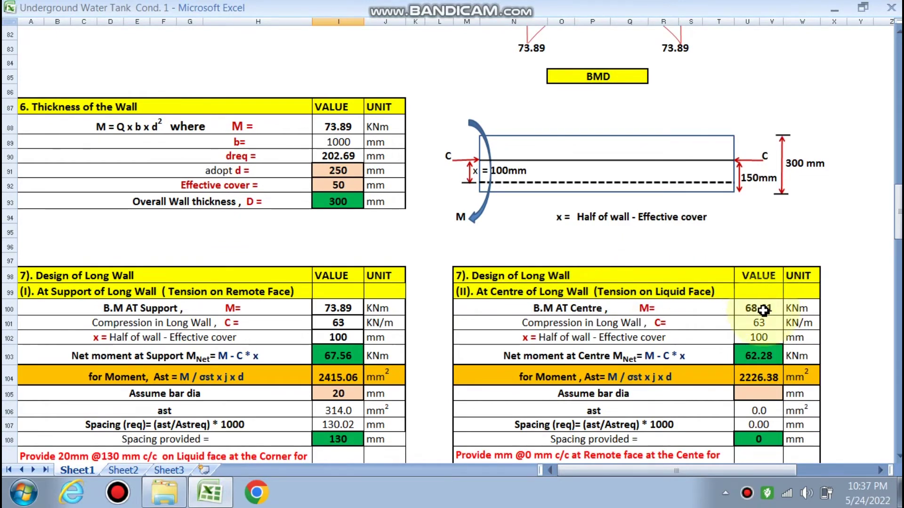
scroll(762, 309, down, 1)
scroll(760, 273, down, 2)
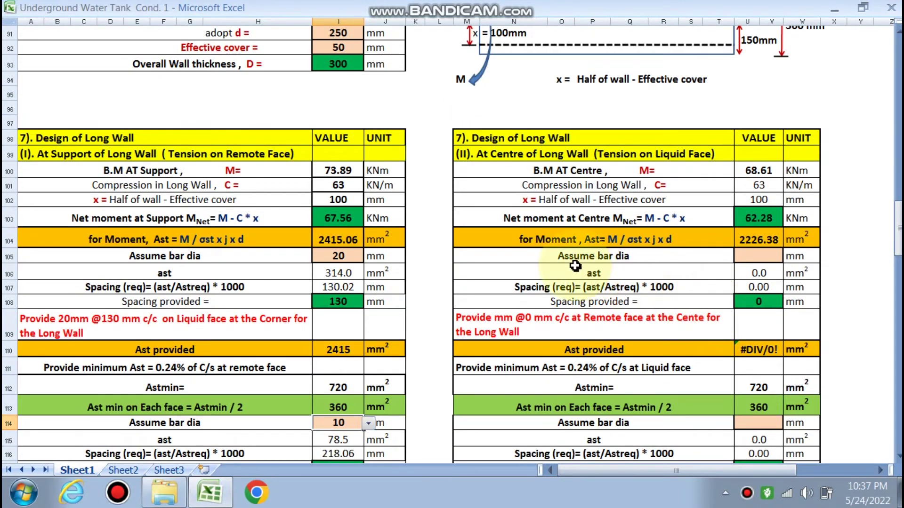
click(761, 258)
click(787, 256)
click(751, 285)
scroll(517, 330, down, 1)
scroll(565, 283, down, 2)
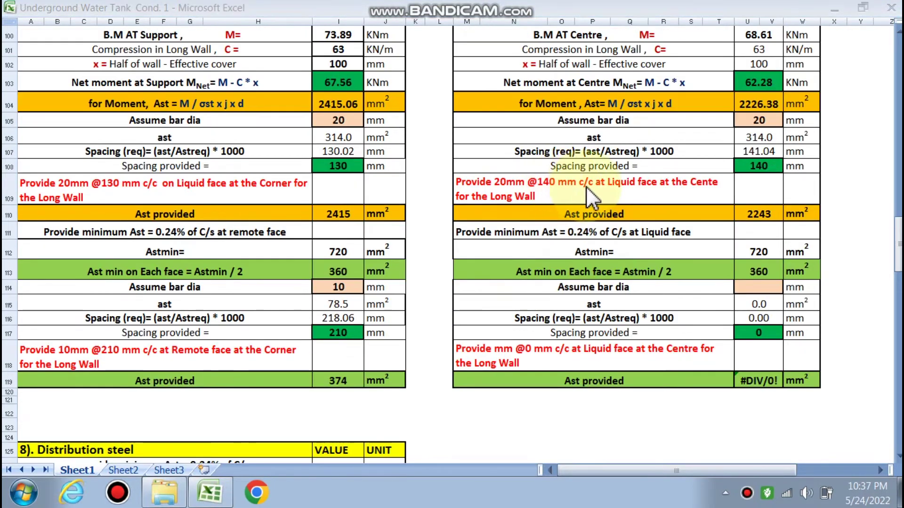
click(513, 428)
scroll(588, 311, down, 2)
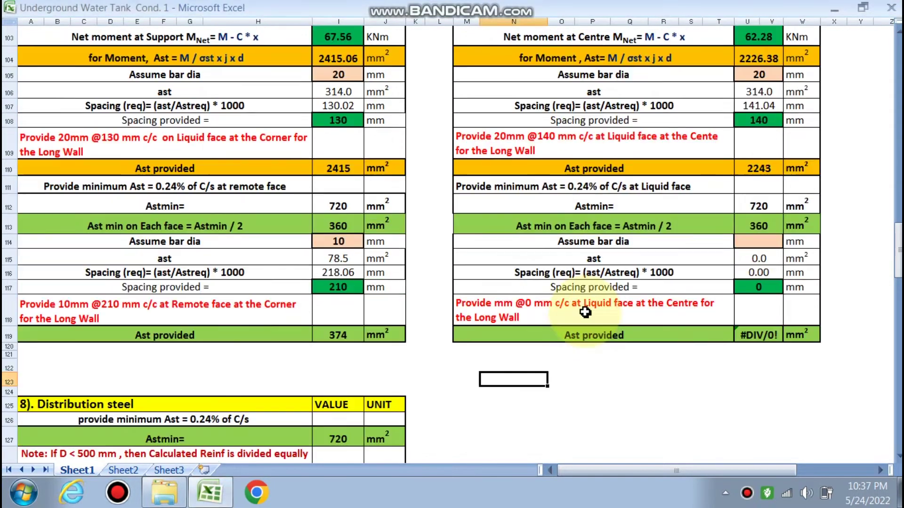
click(758, 187)
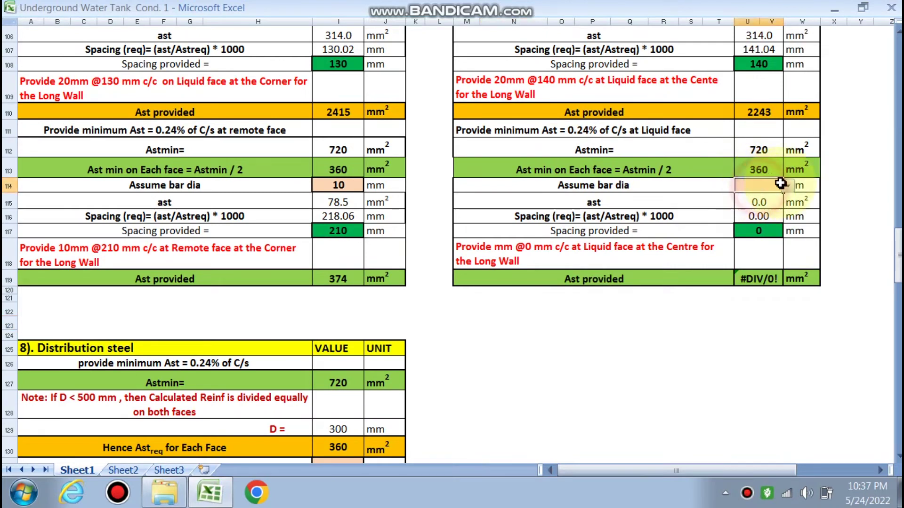
click(752, 201)
scroll(588, 302, down, 4)
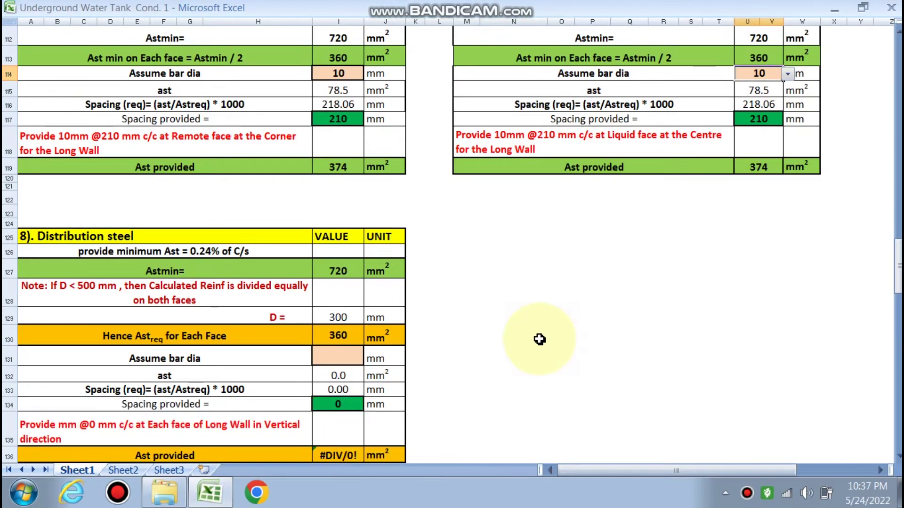
scroll(107, 193, down, 1)
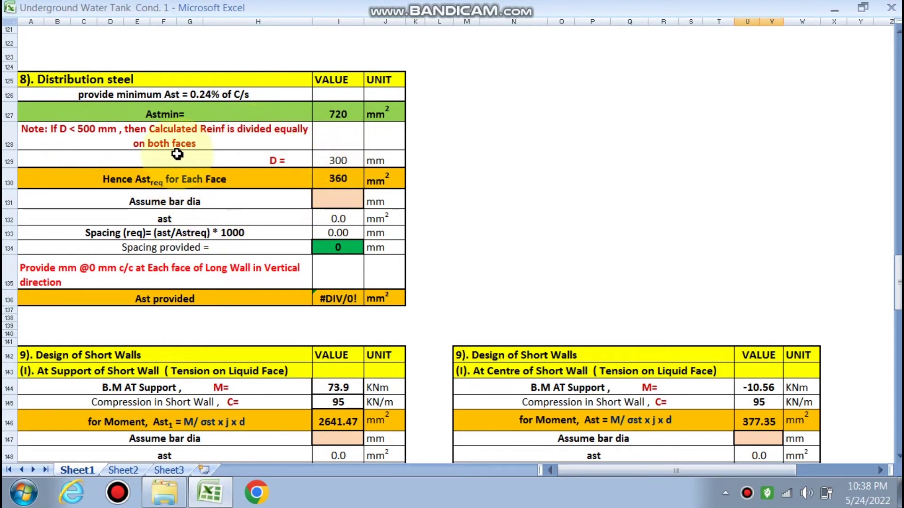
scroll(254, 202, down, 1)
click(353, 162)
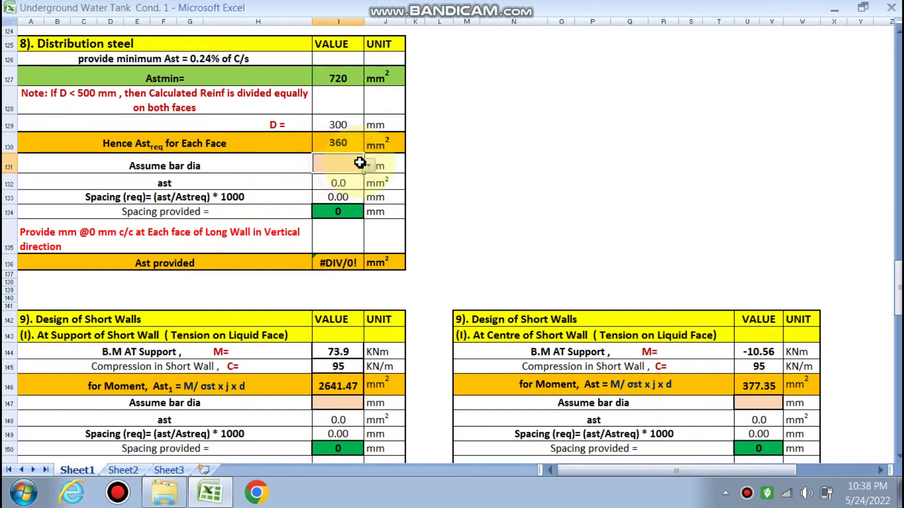
click(330, 182)
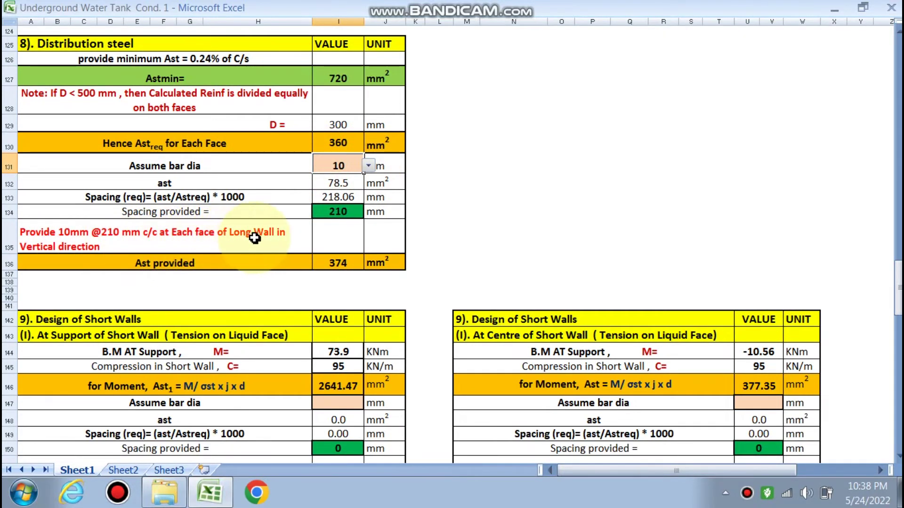
scroll(175, 282, up, 1)
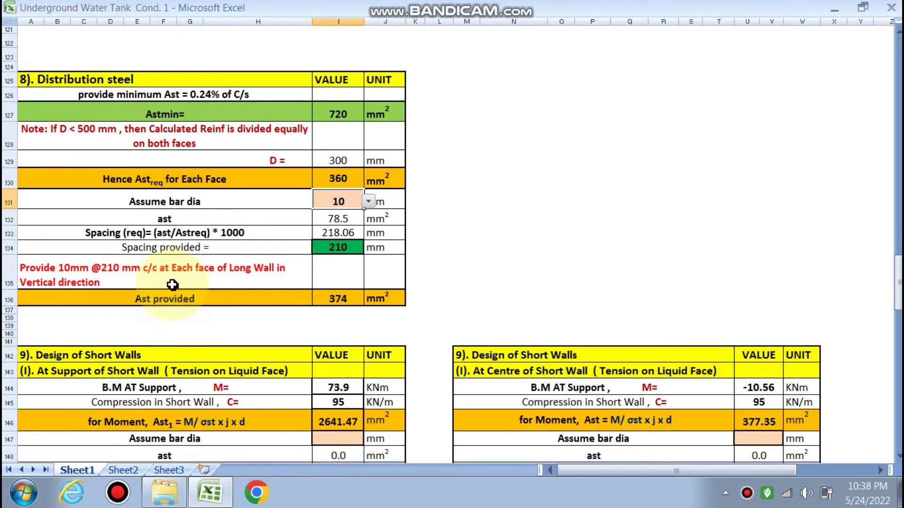
scroll(197, 274, up, 2)
scroll(194, 276, down, 7)
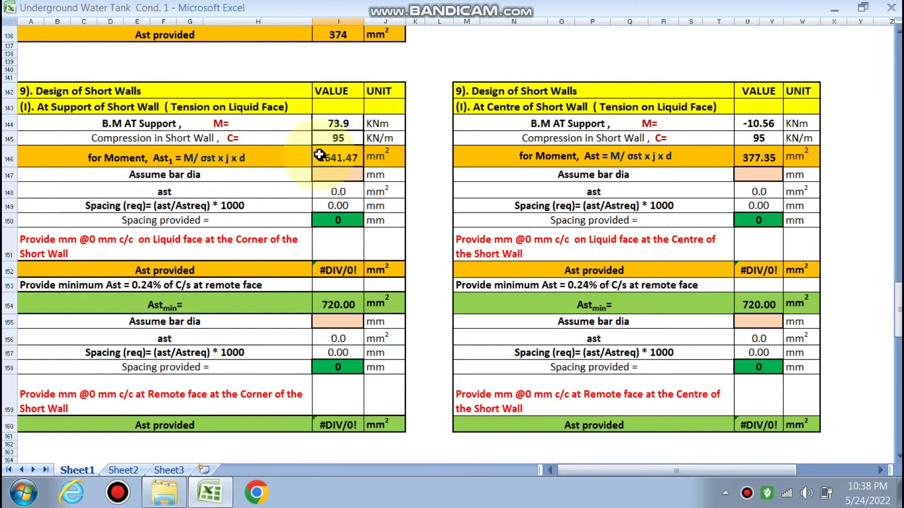
Choose 20 mm bars in I147 and 10 mm in I155 for the short-wall corner faces.
click(349, 176)
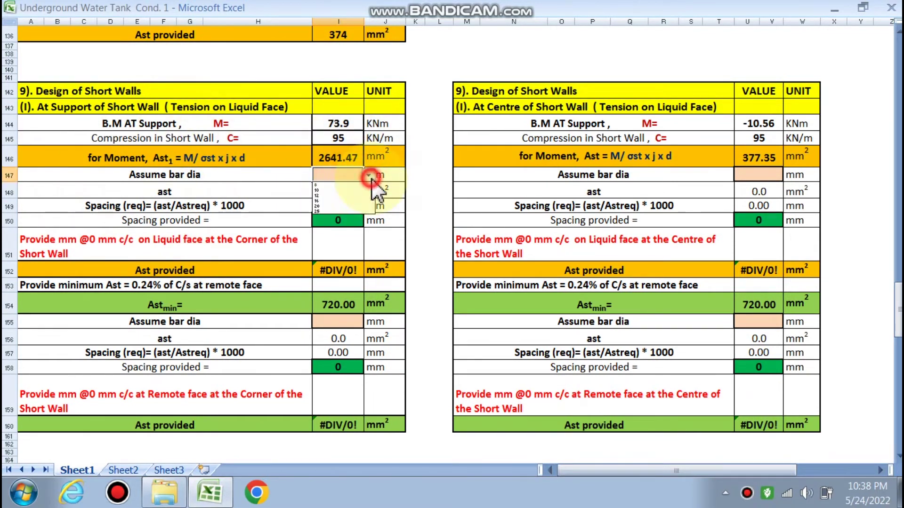
click(326, 206)
scroll(329, 240, down, 1)
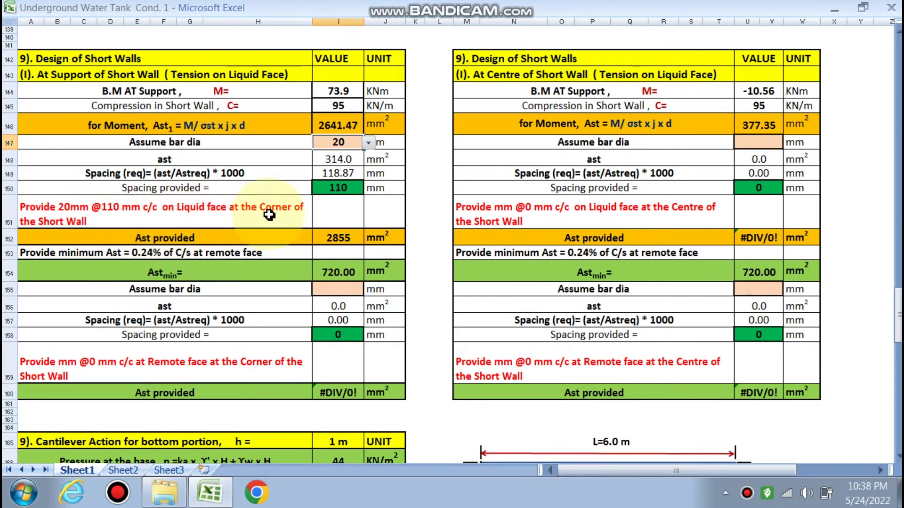
scroll(226, 270, down, 1)
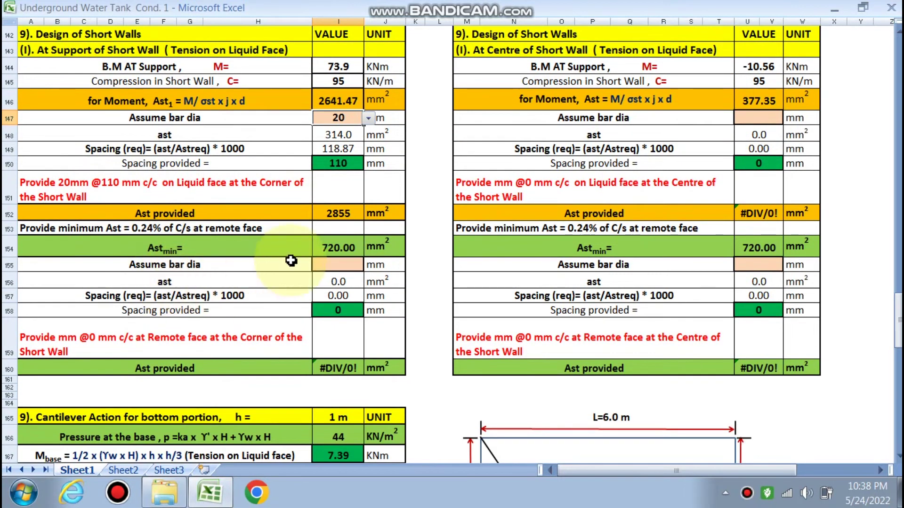
click(346, 264)
click(368, 266)
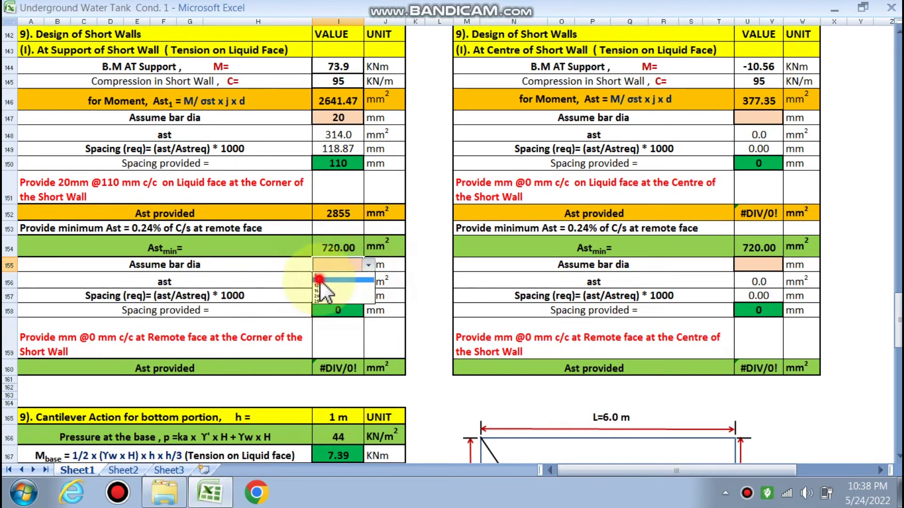
click(320, 281)
scroll(642, 278, up, 1)
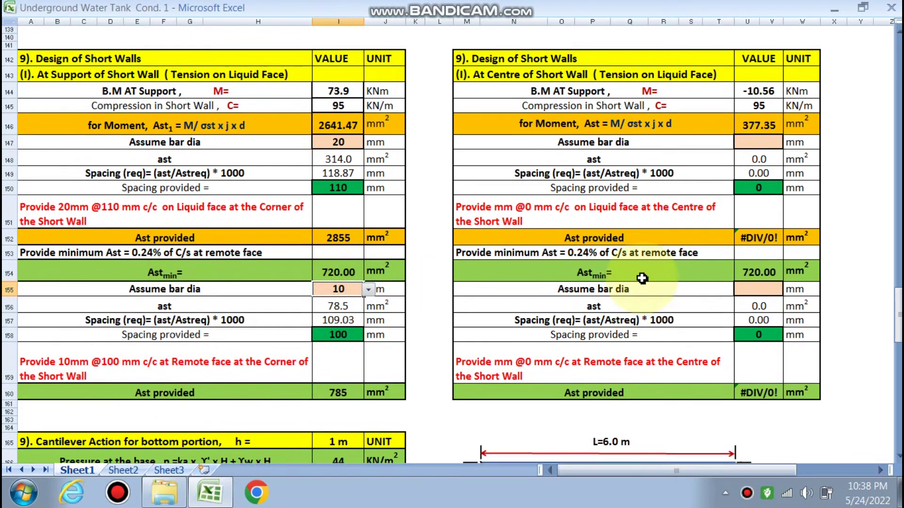
scroll(642, 279, up, 1)
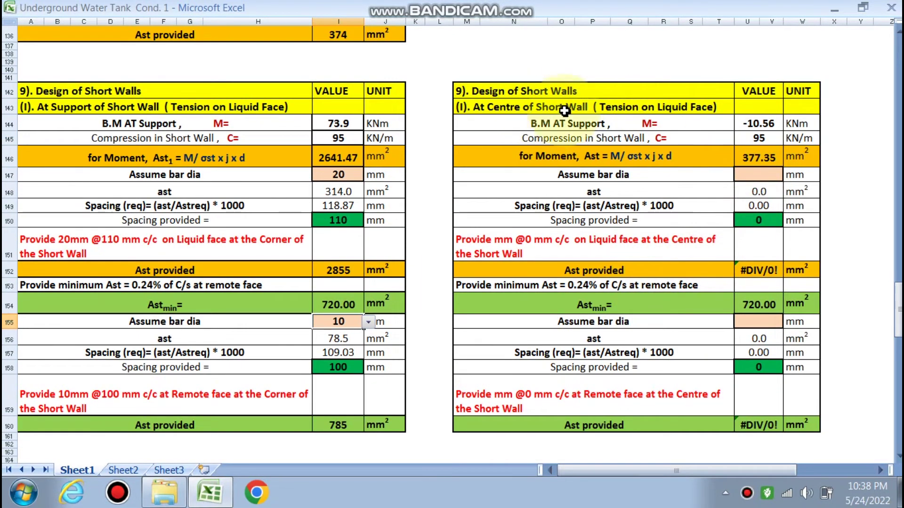
Choose 16 mm bars in U147 and 10 mm in U155 for the short-wall centre faces.
click(753, 175)
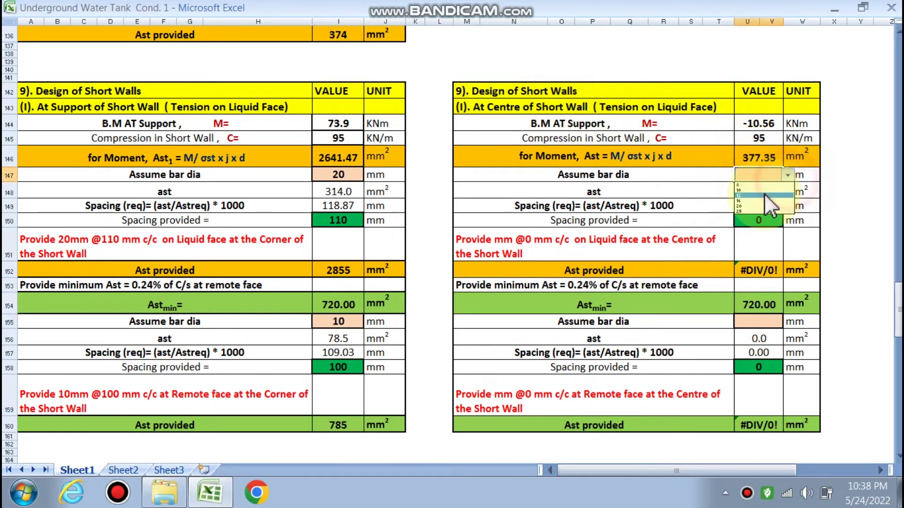
click(753, 194)
click(746, 199)
scroll(553, 258, down, 1)
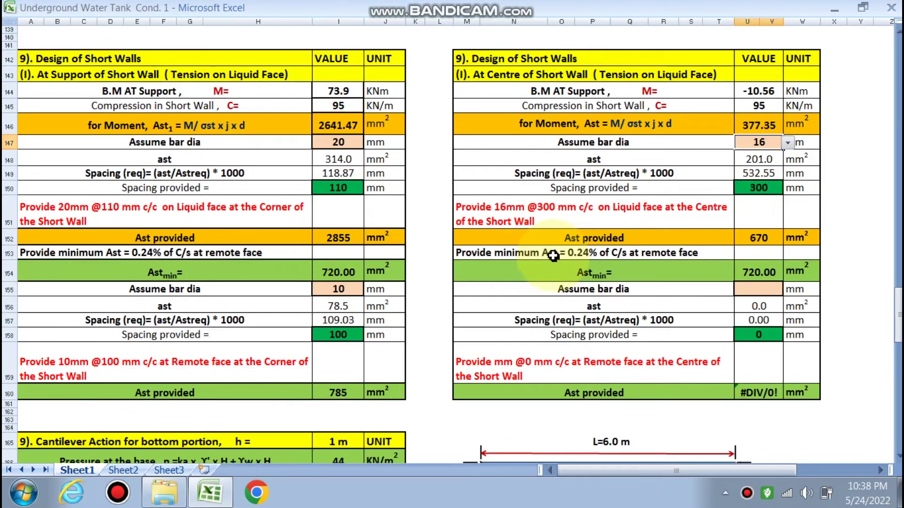
scroll(683, 226, down, 1)
click(758, 264)
click(787, 266)
click(755, 280)
scroll(549, 320, down, 5)
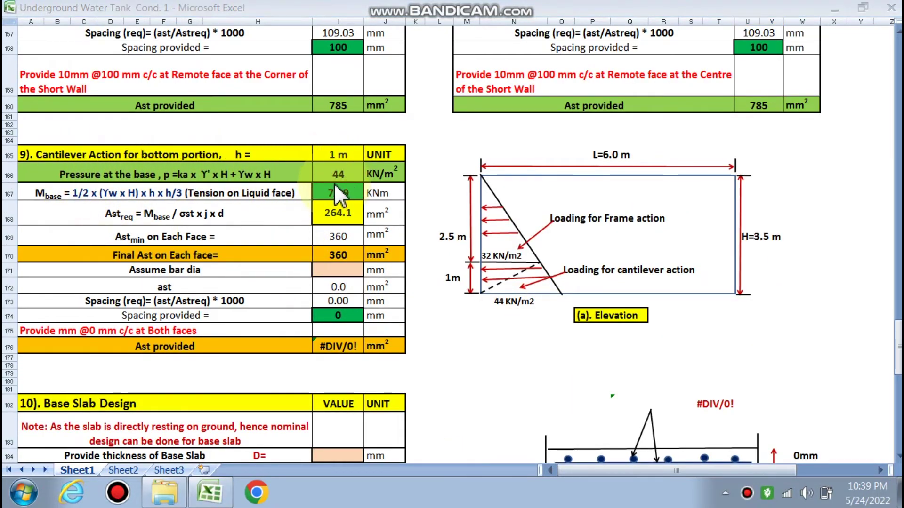
click(355, 269)
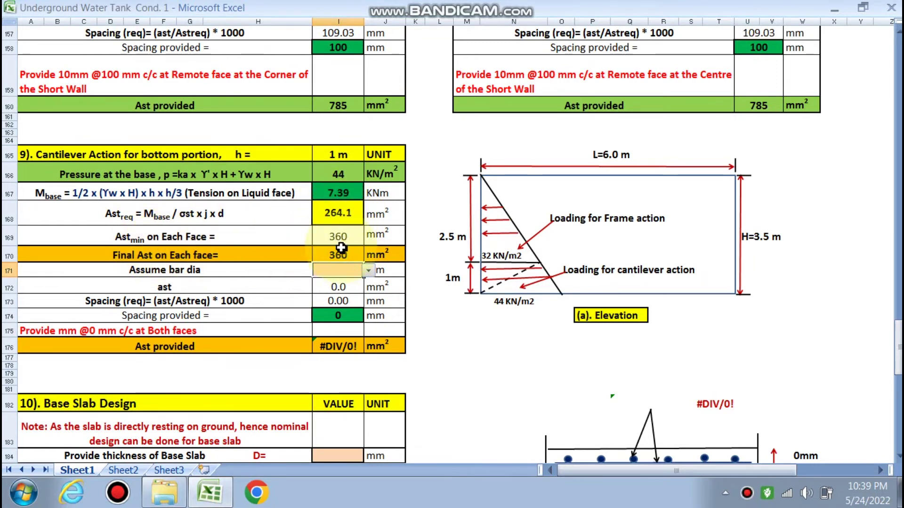
click(368, 271)
click(340, 285)
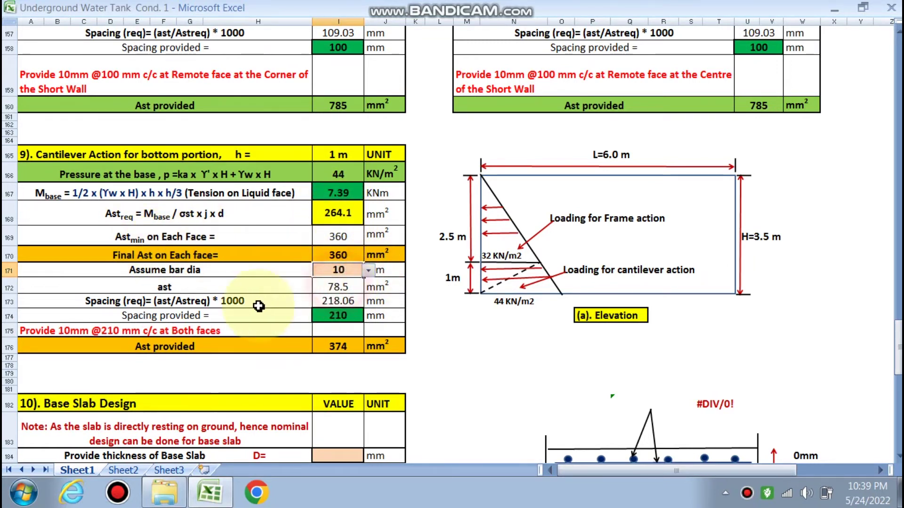
scroll(144, 343, down, 2)
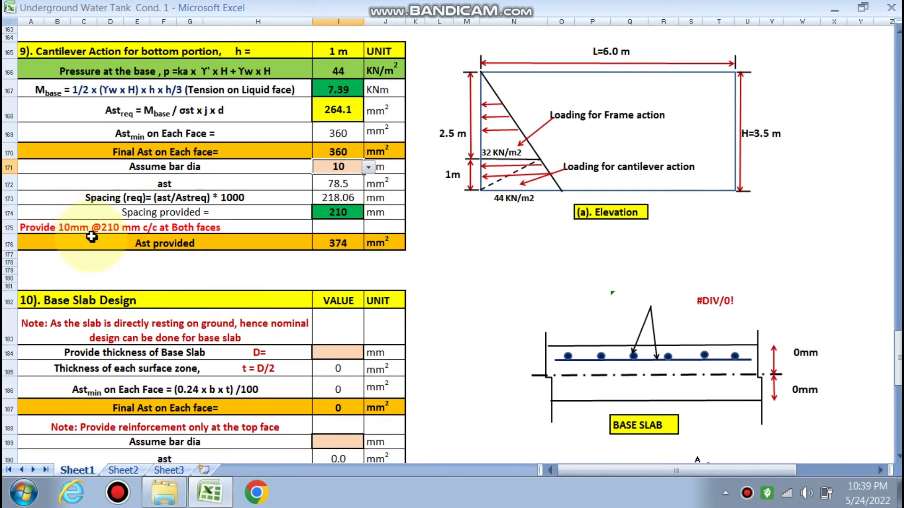
scroll(286, 241, down, 2)
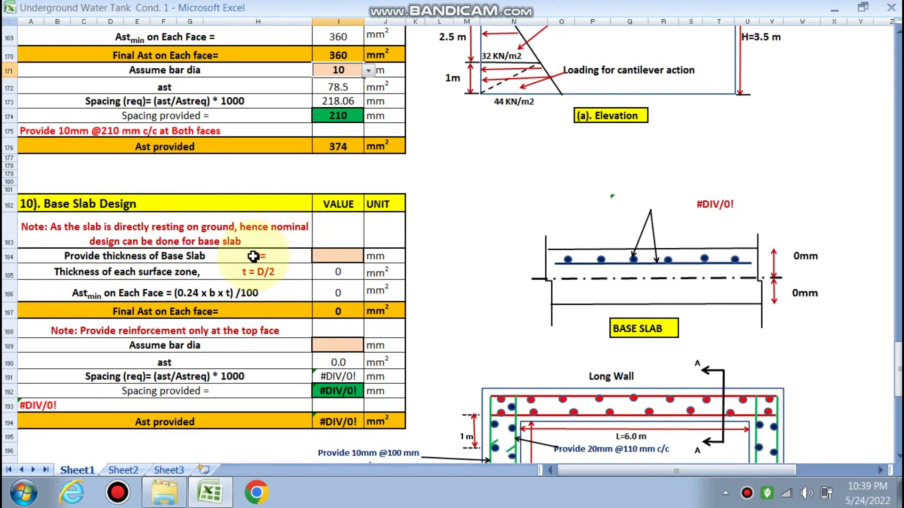
scroll(243, 263, down, 1)
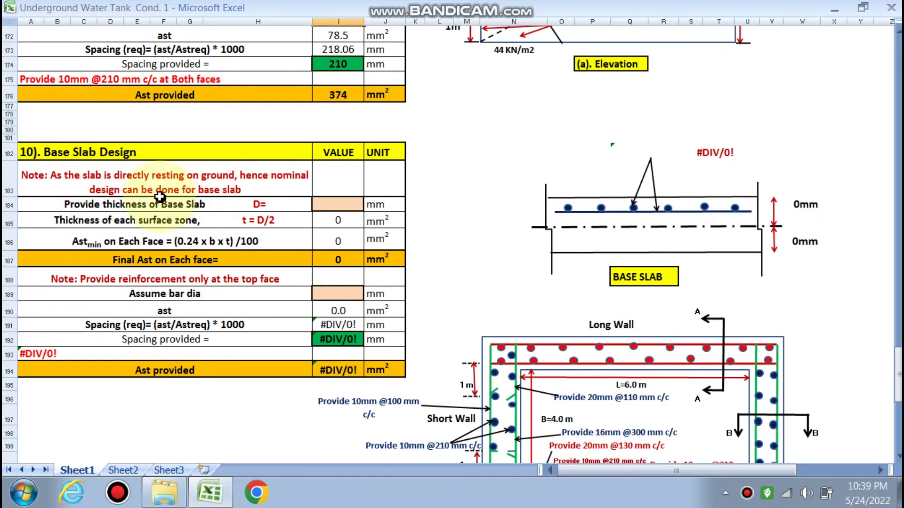
Enter a base slab thickness of 200 mm in I184.
click(329, 207)
text(200)
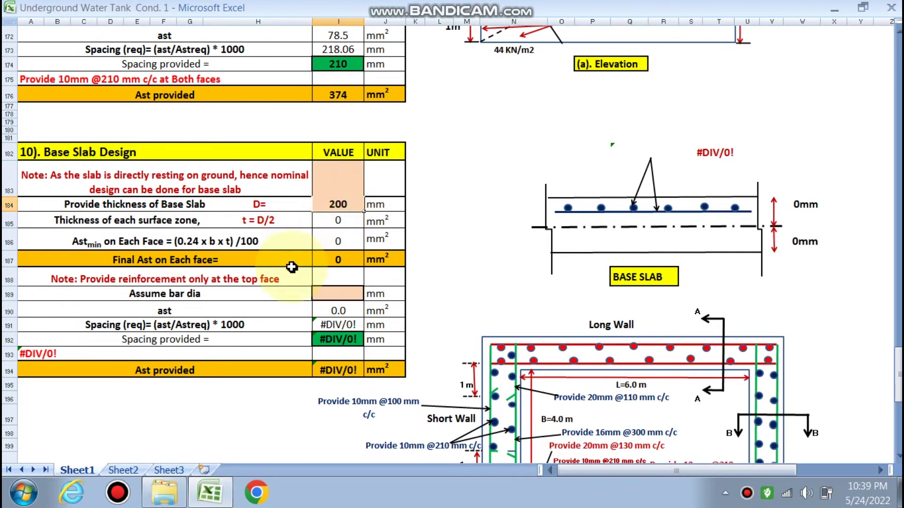
click(282, 278)
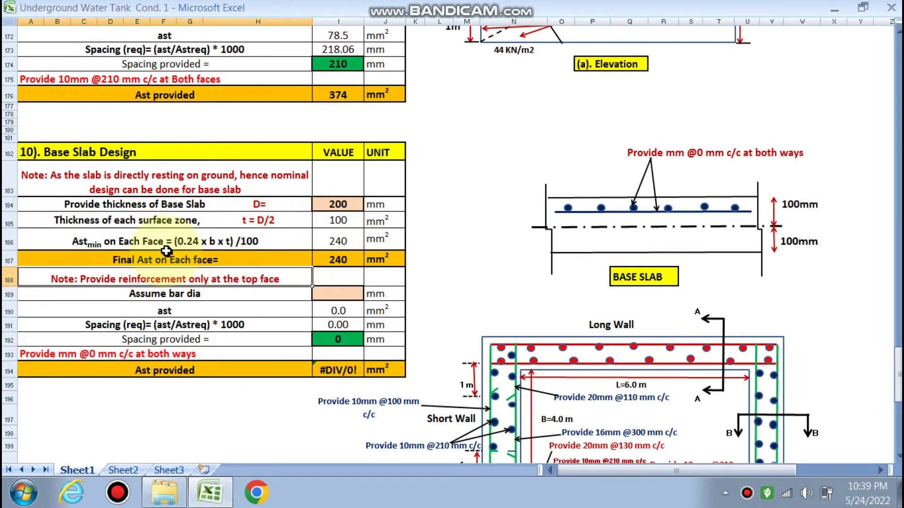
scroll(342, 252, down, 1)
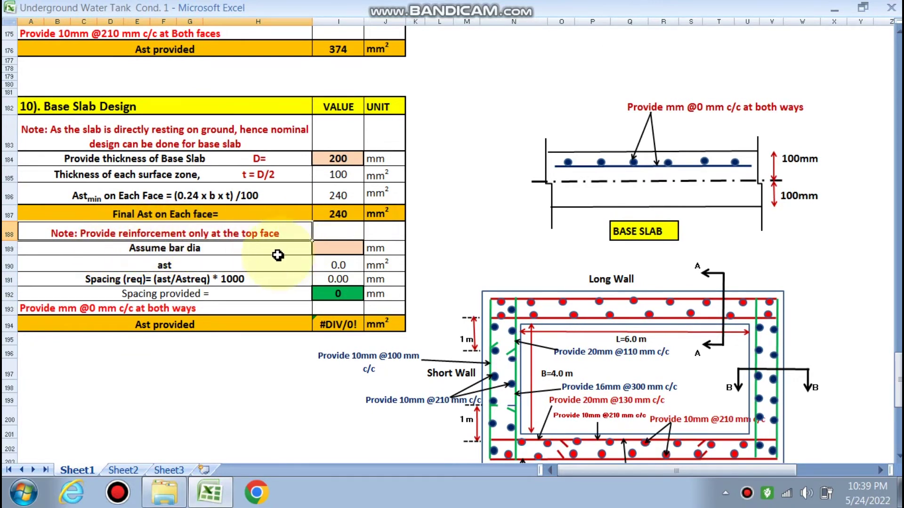
click(338, 248)
click(368, 248)
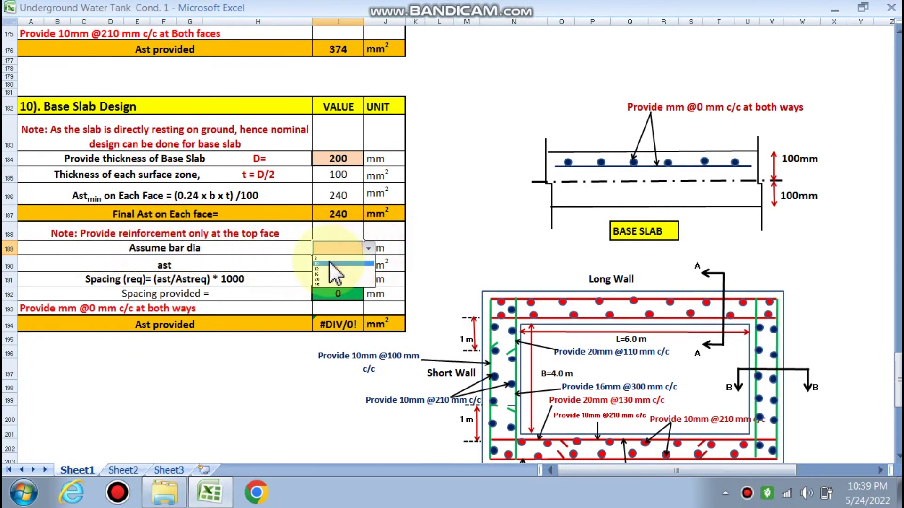
click(330, 259)
scroll(235, 284, down, 1)
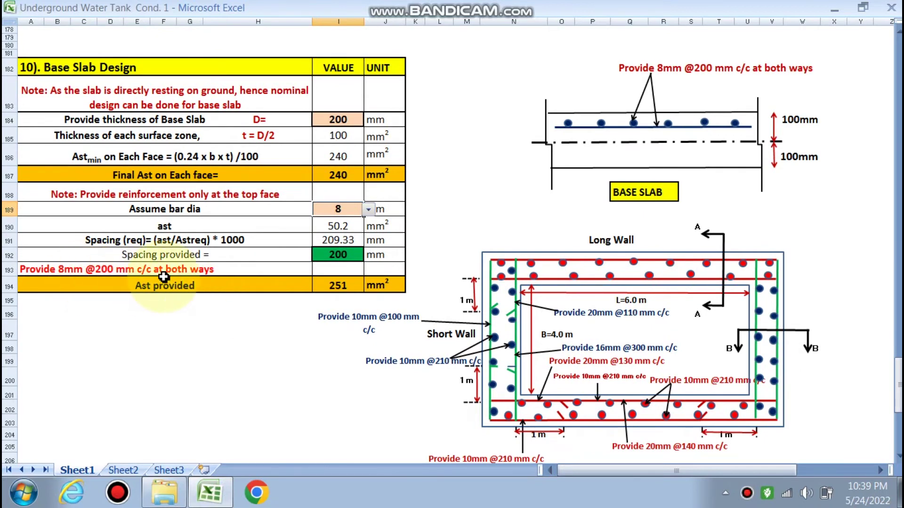
scroll(245, 277, down, 3)
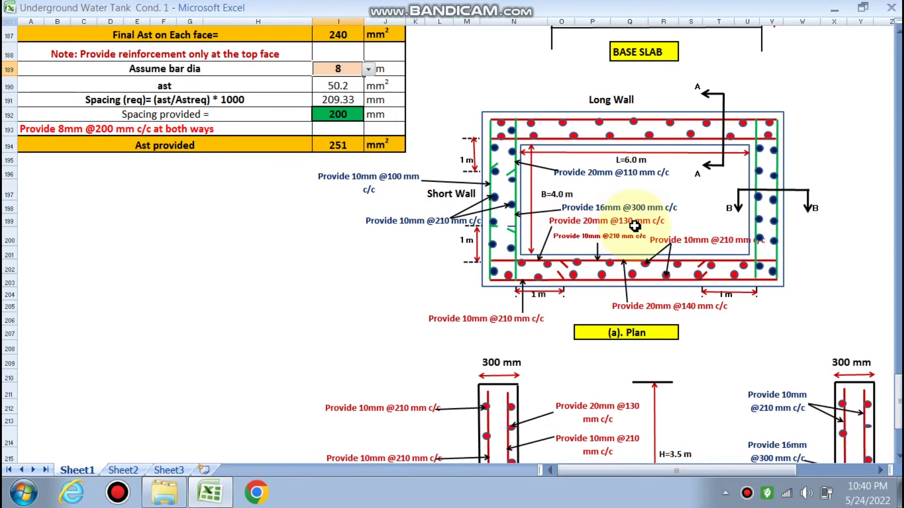
scroll(438, 333, up, 7)
scroll(438, 332, up, 13)
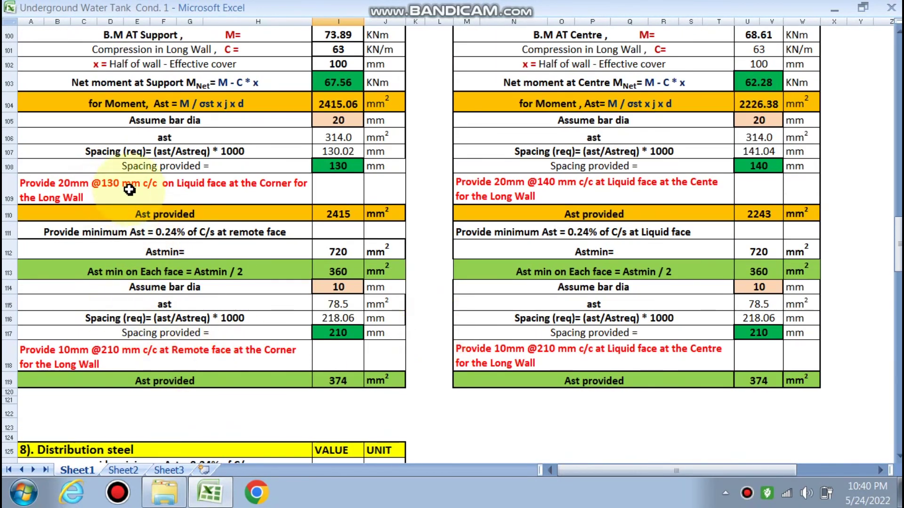
scroll(511, 225, down, 20)
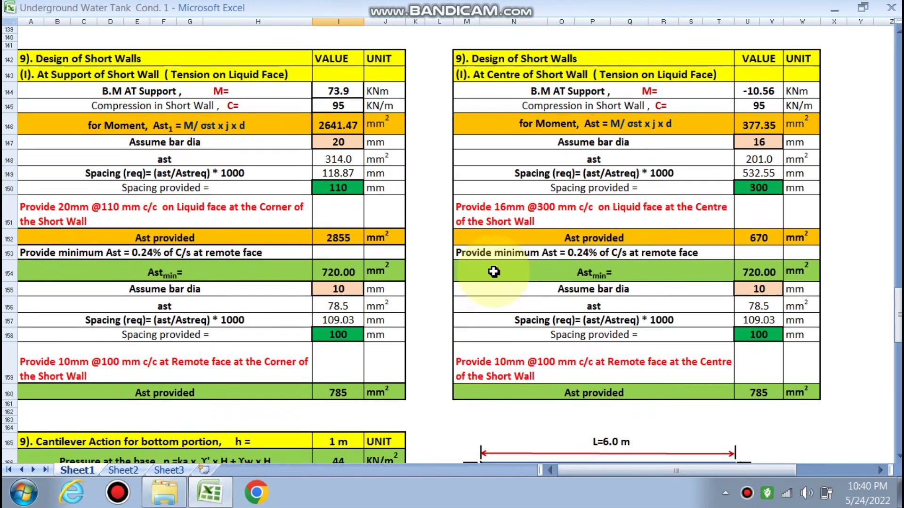
scroll(493, 278, down, 5)
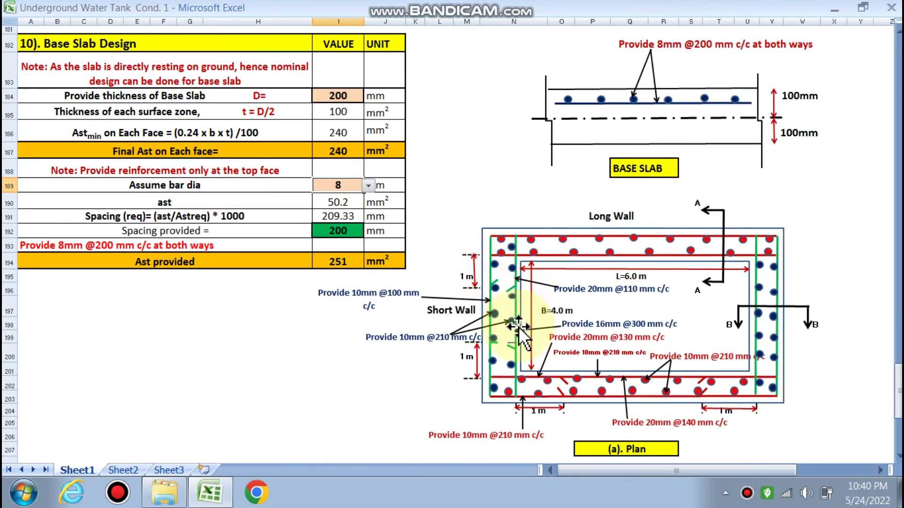
scroll(646, 388, down, 1)
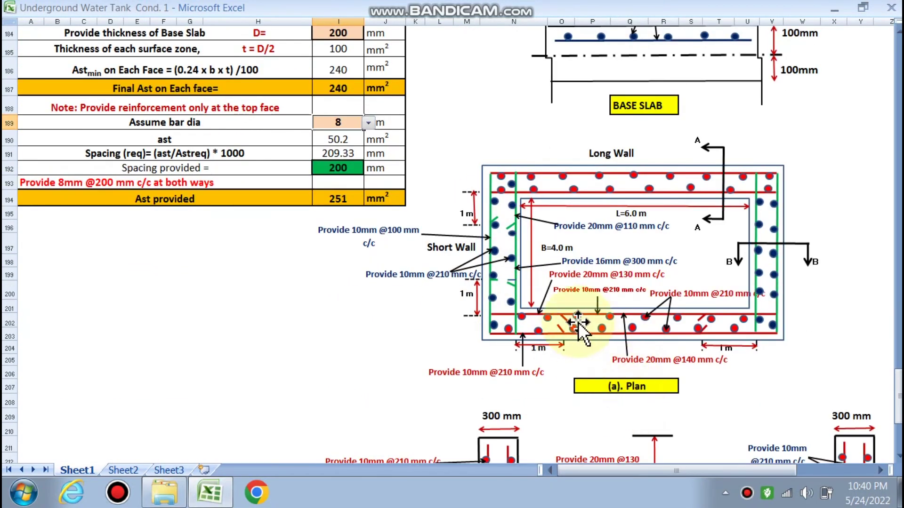